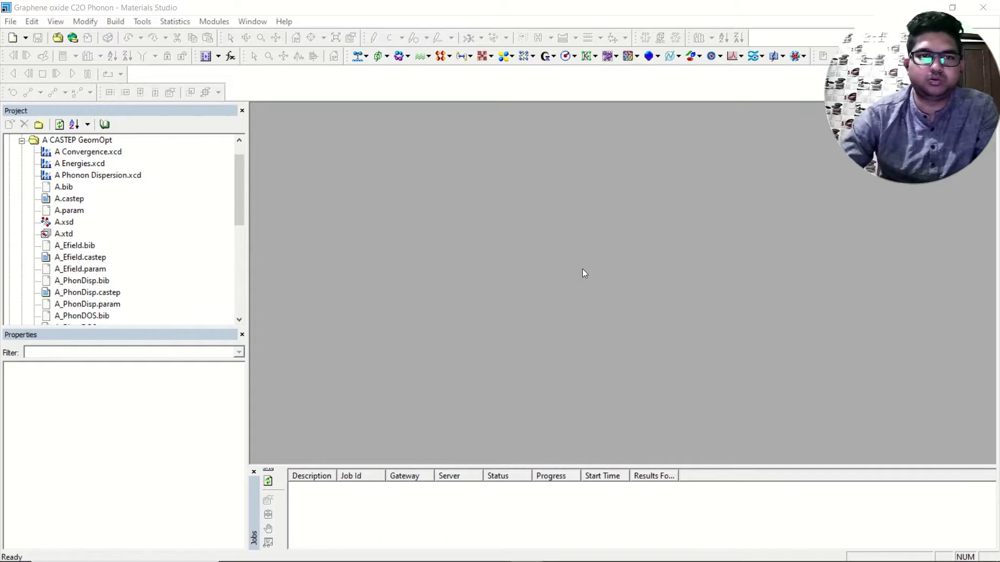
Open the structure A.xsd from the A CASTEP GeomOpt folder and maximize its document window.
{"action": "left_click", "coordinate": [60, 223]}
{"action": "double_click", "coordinate": [63, 222]}
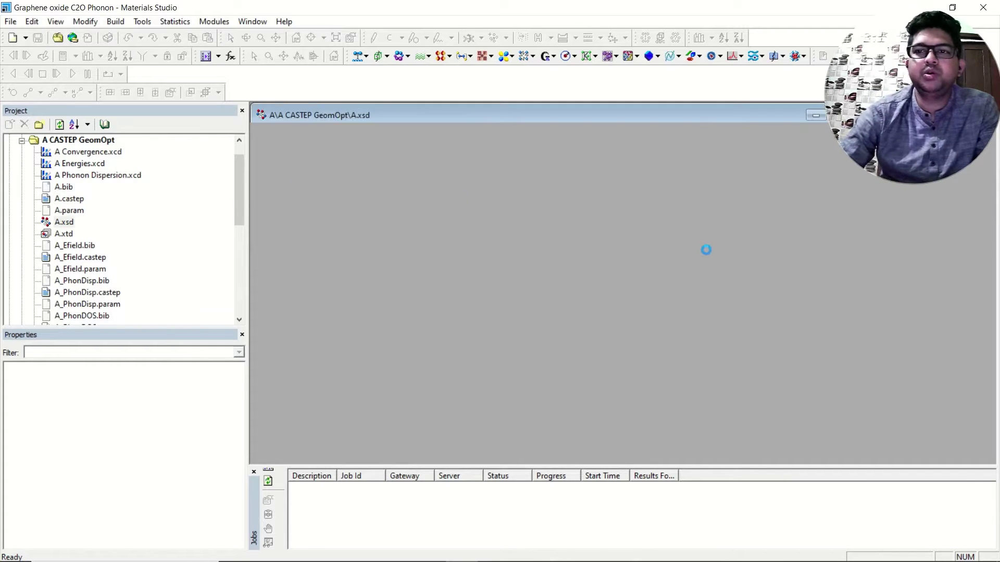
{"action": "left_click_drag", "start_coordinate": [565, 193], "coordinate": [573, 252]}
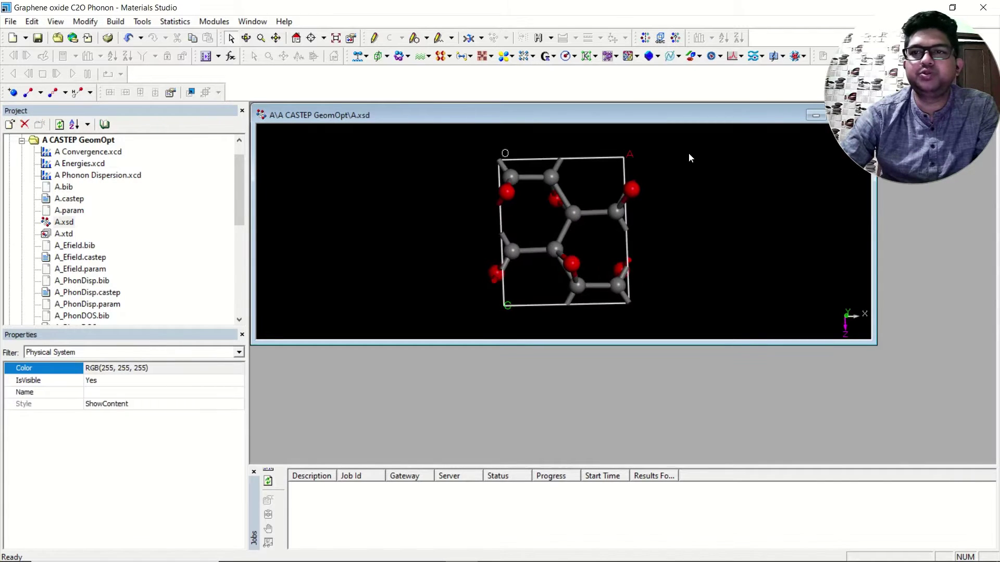
{"action": "left_click_drag", "start_coordinate": [707, 115], "coordinate": [717, 215]}
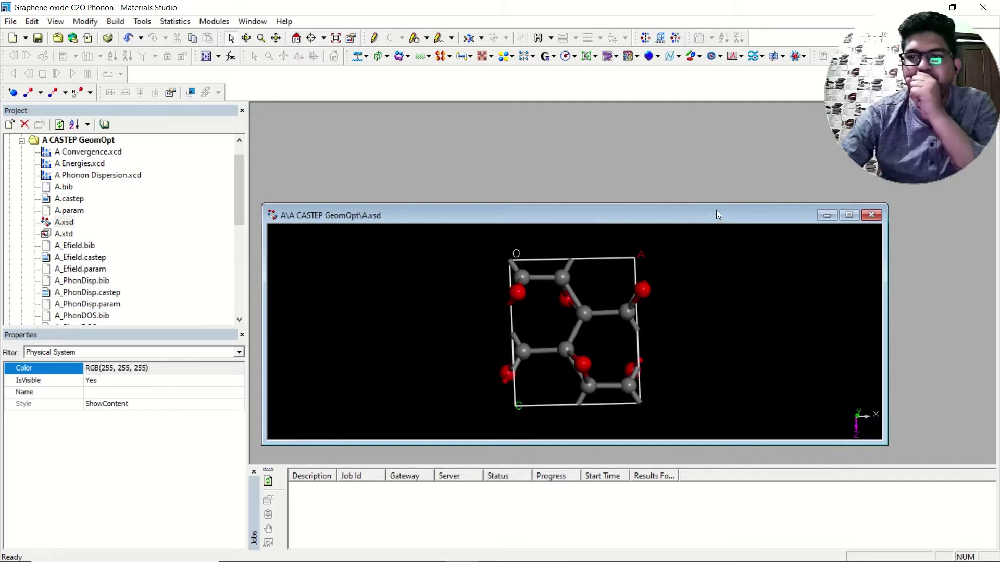
{"action": "left_click", "coordinate": [849, 215]}
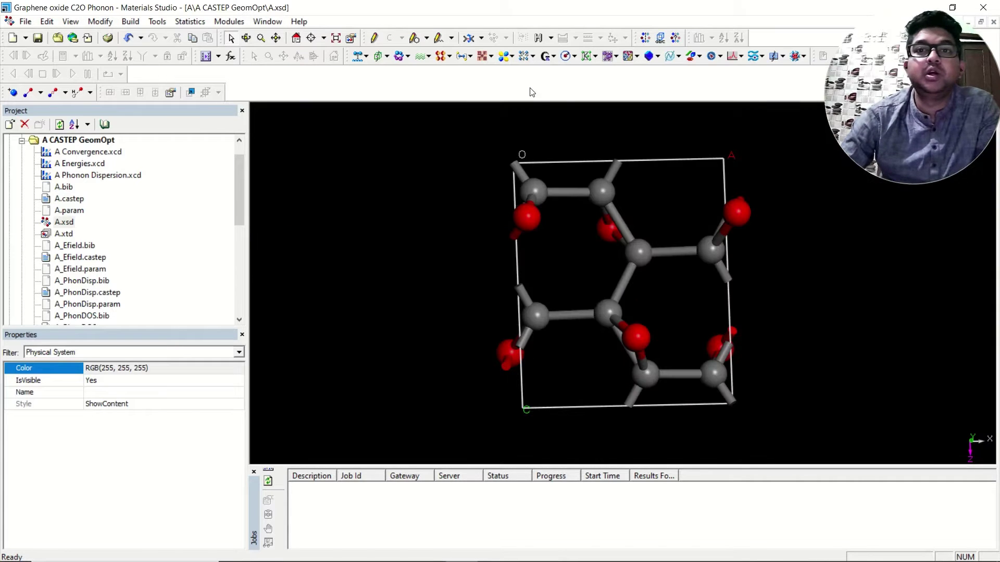
In a CASTEP calculation, request the properties Phonons and Polarizability, IR and Raman spectra, and exclude Population analysis.
{"action": "left_click", "coordinate": [428, 56]}
{"action": "left_click", "coordinate": [435, 71]}
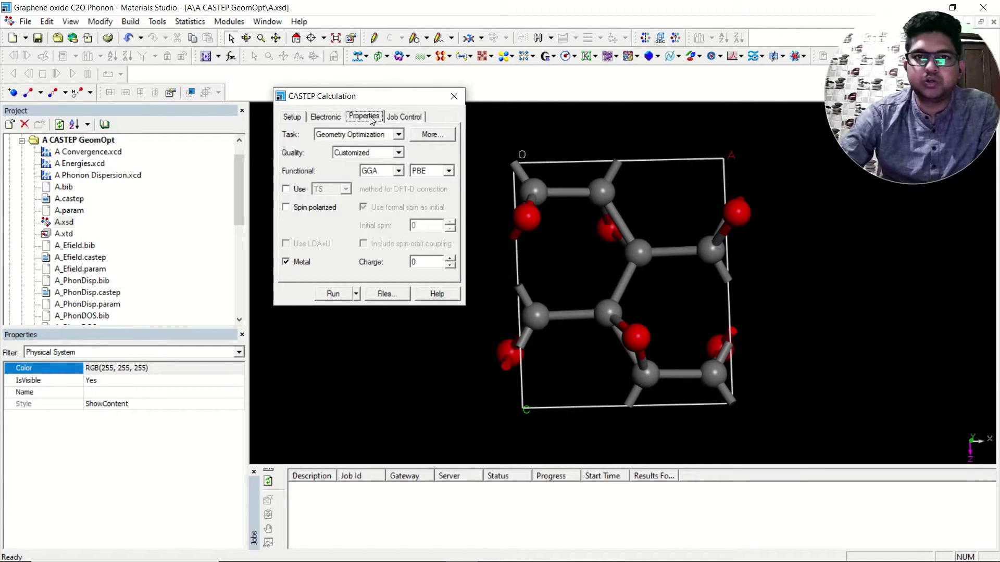
{"action": "left_click", "coordinate": [371, 117]}
{"action": "scroll", "coordinate": [340, 173], "scroll_direction": "down", "scroll_amount": 3}
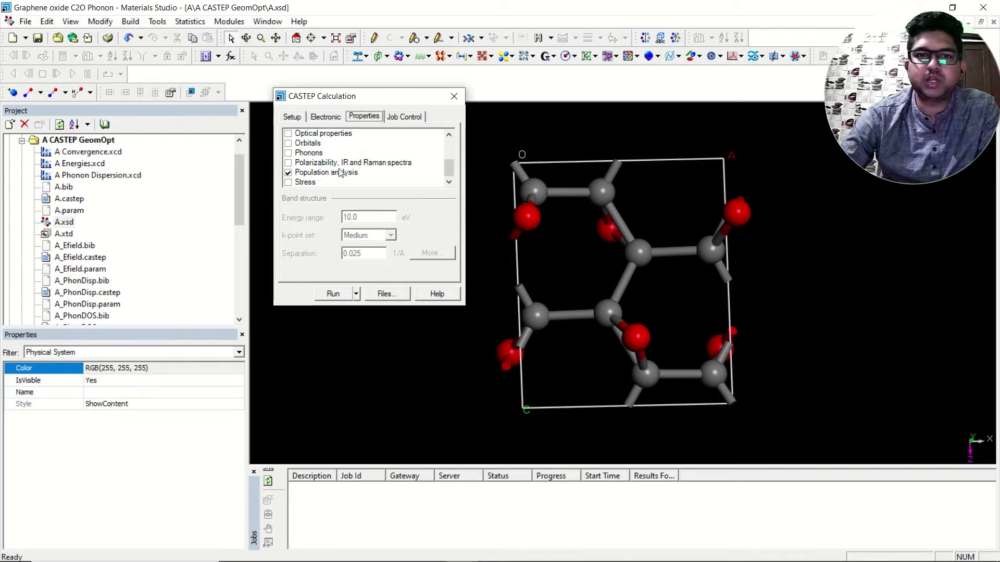
{"action": "scroll", "coordinate": [319, 178], "scroll_direction": "up", "scroll_amount": 3}
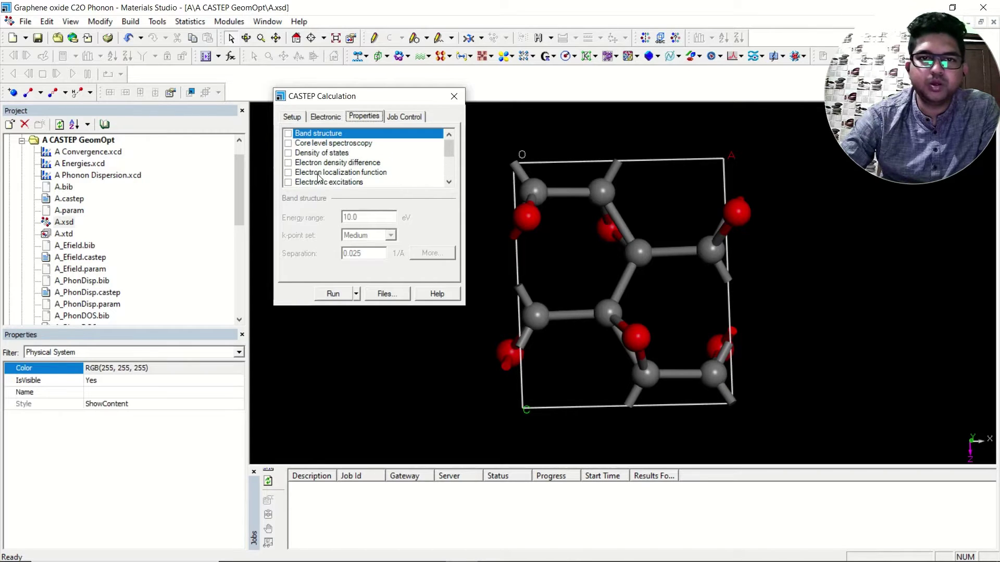
{"action": "scroll", "coordinate": [319, 172], "scroll_direction": "down", "scroll_amount": 1}
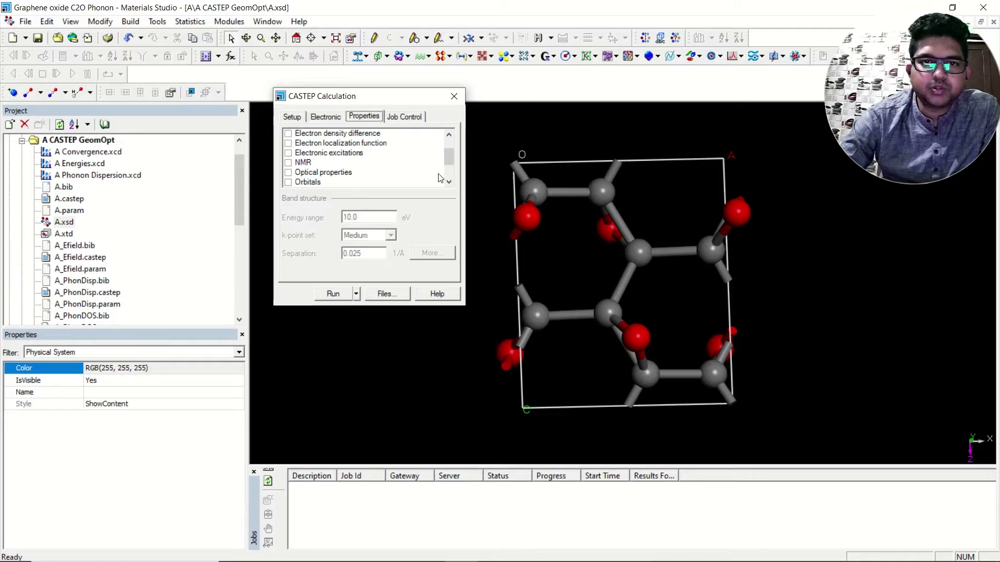
{"action": "left_click", "coordinate": [448, 182]}
{"action": "left_click", "coordinate": [448, 182]}
{"action": "left_click", "coordinate": [448, 181]}
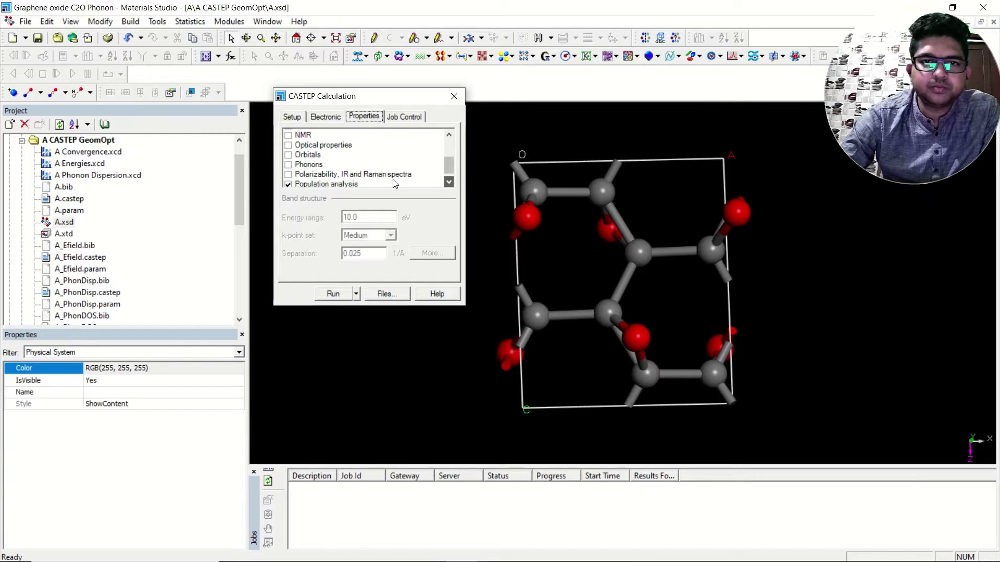
{"action": "left_click", "coordinate": [449, 181]}
{"action": "left_click", "coordinate": [291, 155]}
{"action": "left_click", "coordinate": [289, 154]}
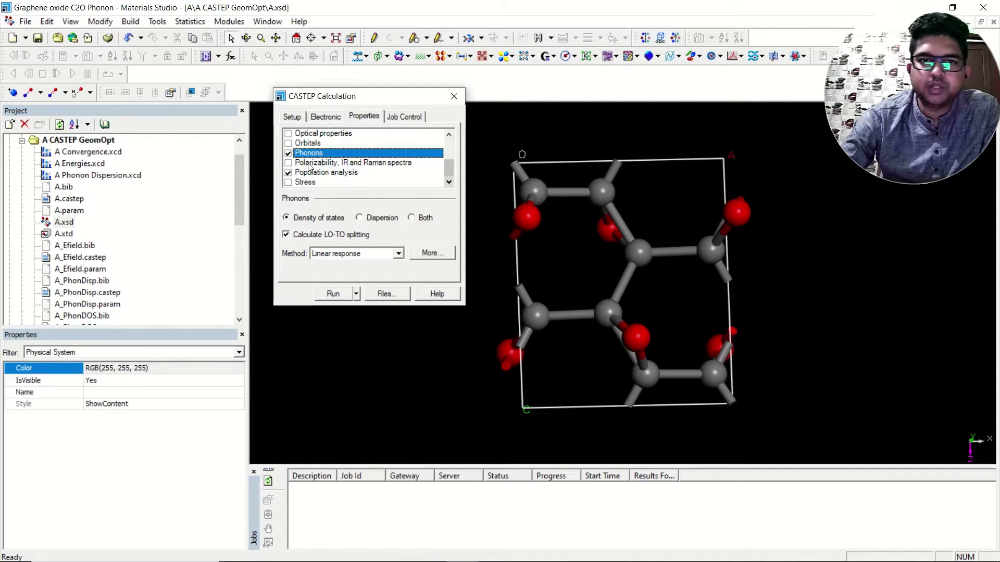
{"action": "left_click", "coordinate": [289, 163]}
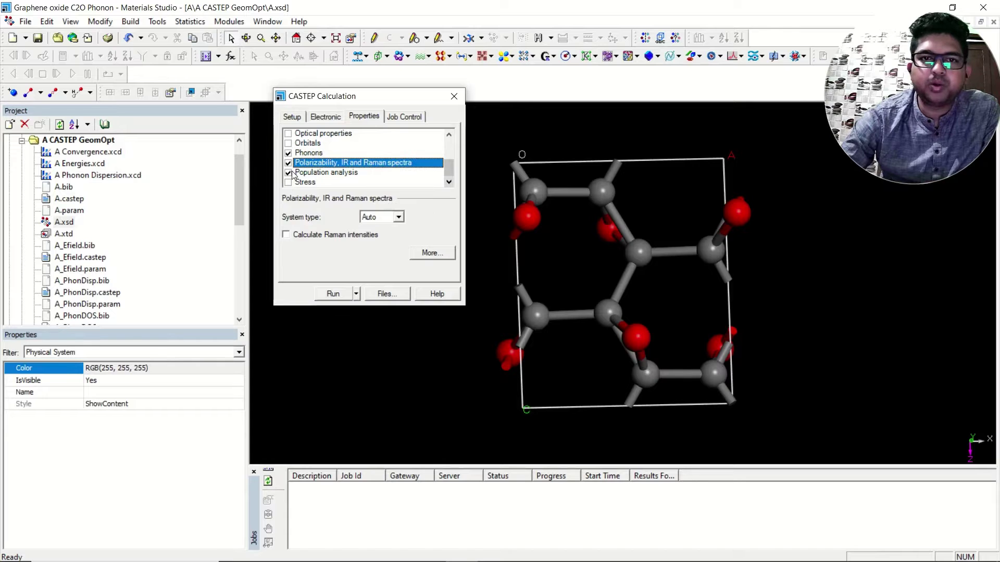
{"action": "left_click", "coordinate": [296, 174]}
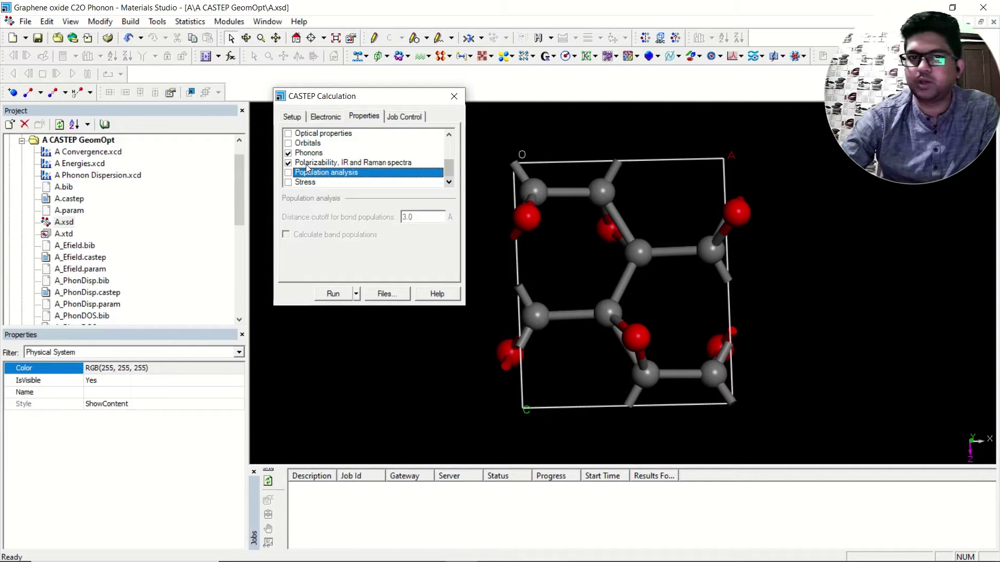
Set the phonon calculation to Both density of states and dispersion, keeping the Linear response method.
{"action": "left_click", "coordinate": [314, 155]}
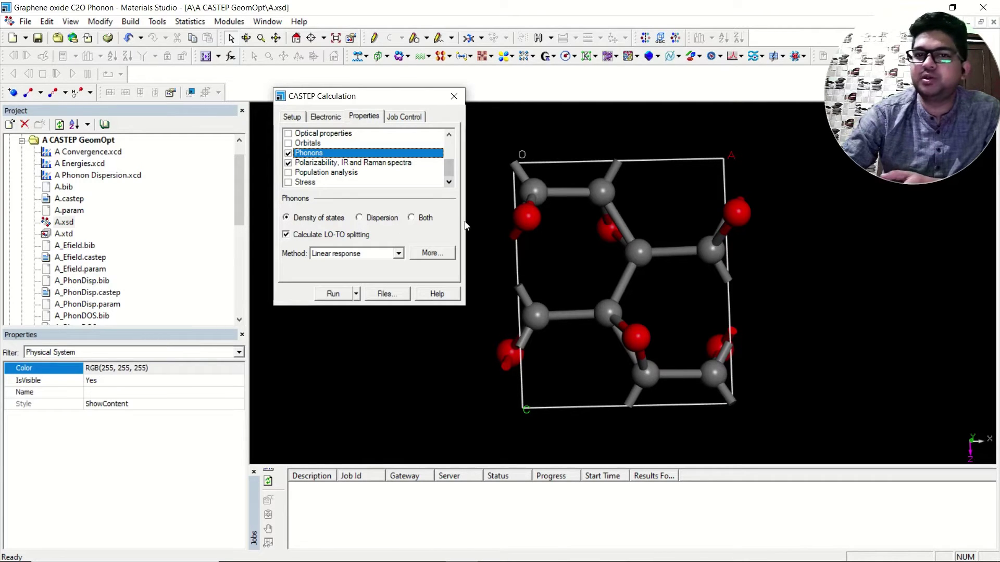
{"action": "left_click", "coordinate": [412, 219]}
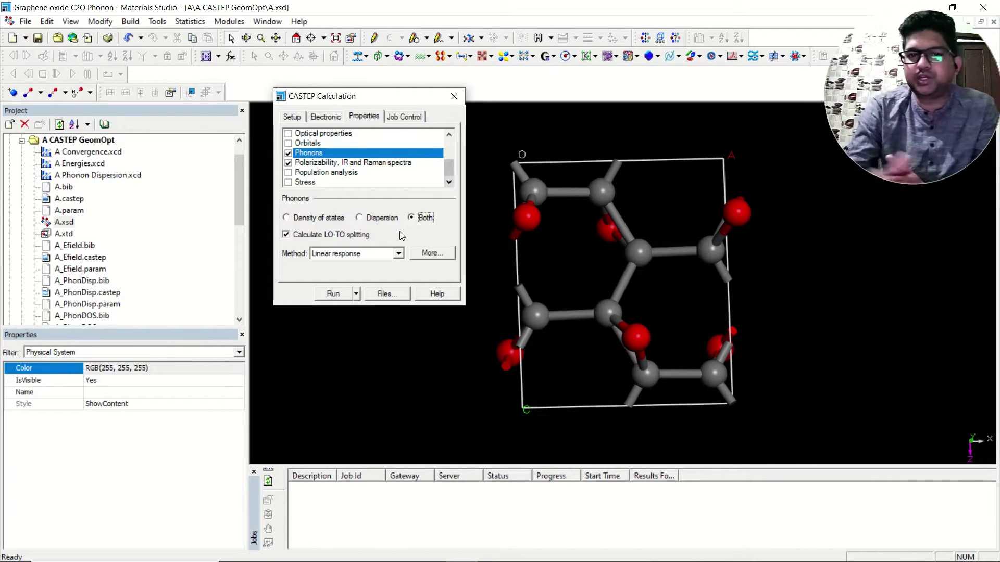
{"action": "left_click", "coordinate": [392, 257]}
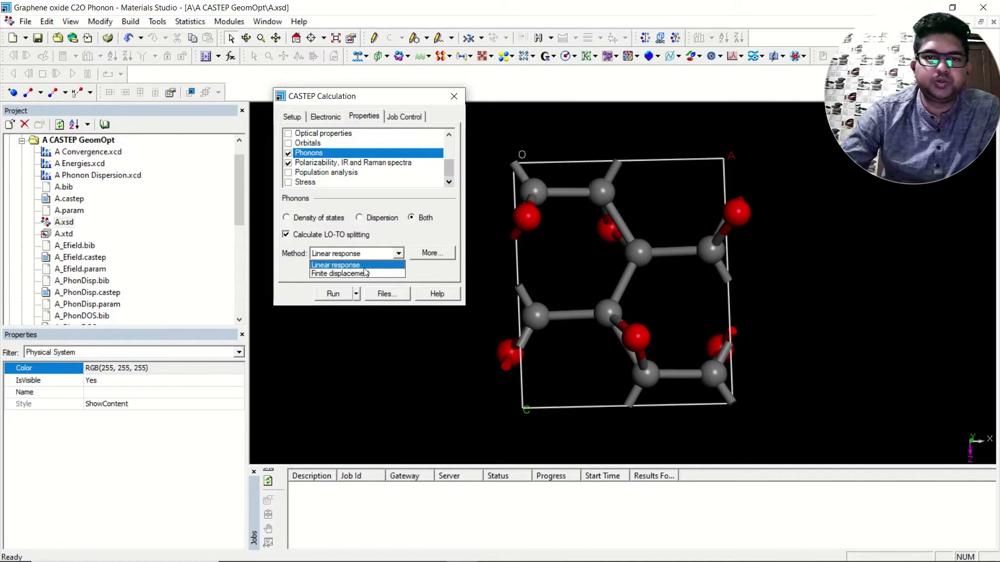
{"action": "left_click", "coordinate": [399, 254]}
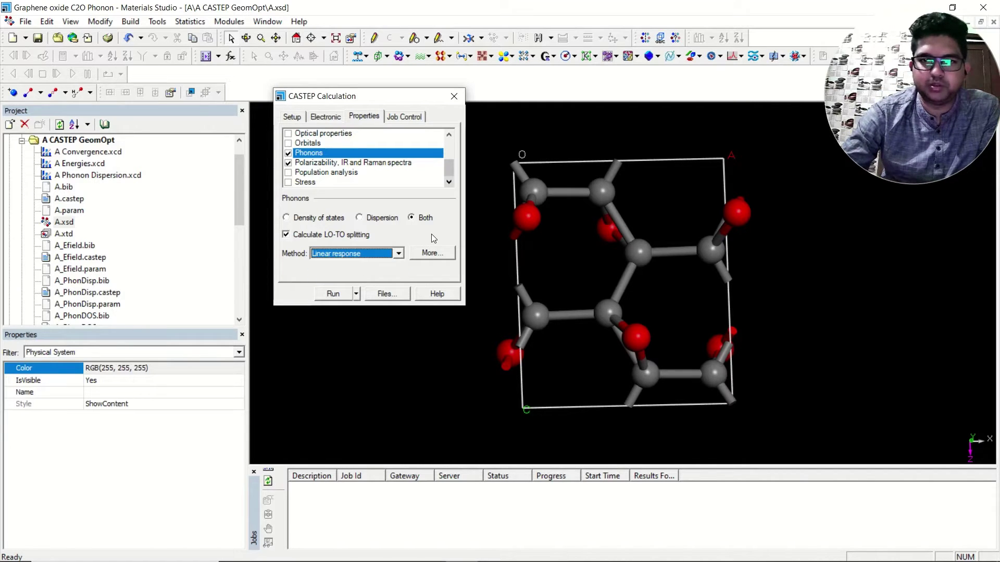
In the detailed phonon settings, set the quality of both the dispersion and the density of states to Fine.
{"action": "left_click", "coordinate": [431, 253]}
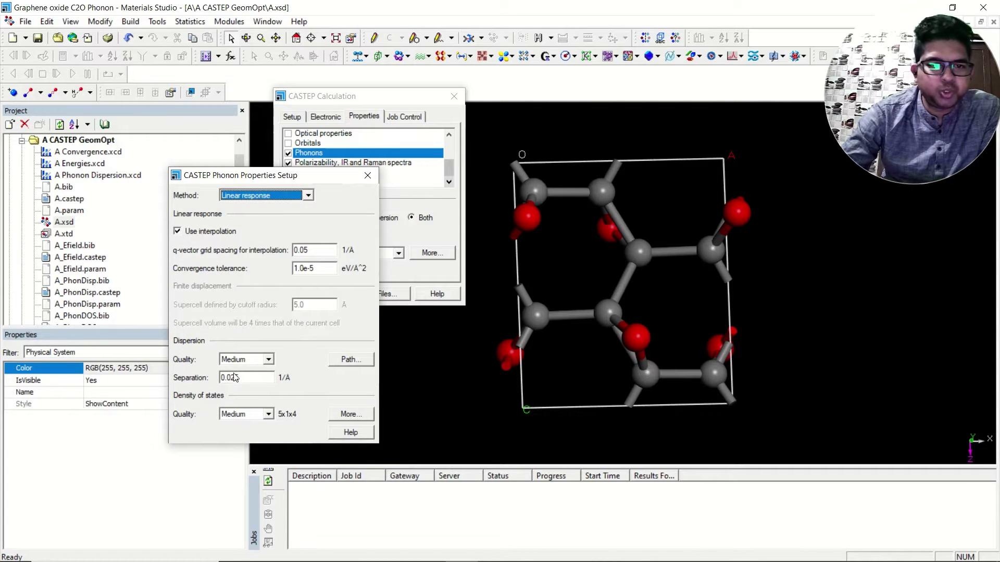
{"action": "left_click", "coordinate": [239, 361]}
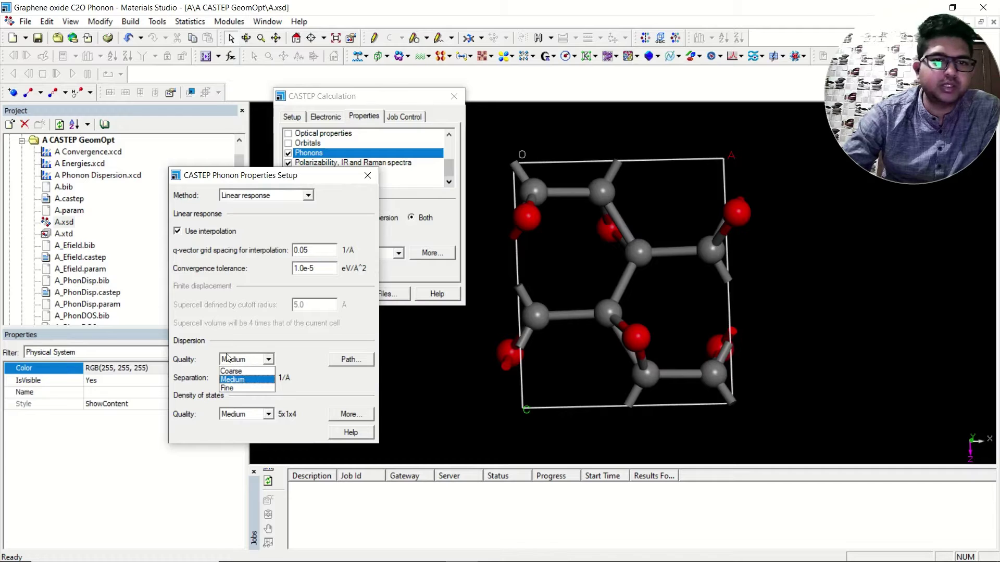
{"action": "left_click", "coordinate": [229, 388]}
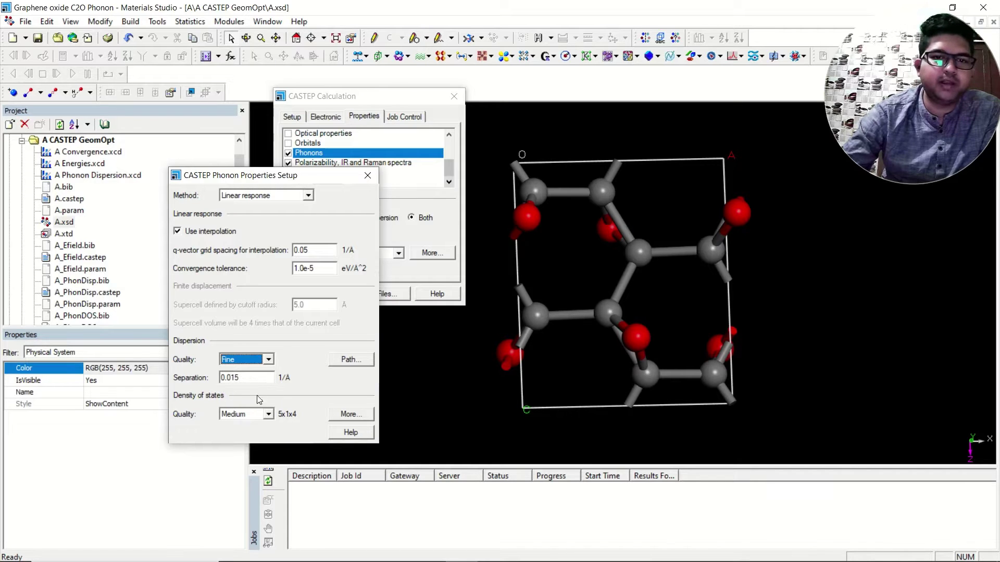
{"action": "left_click", "coordinate": [264, 415]}
{"action": "left_click", "coordinate": [244, 448]}
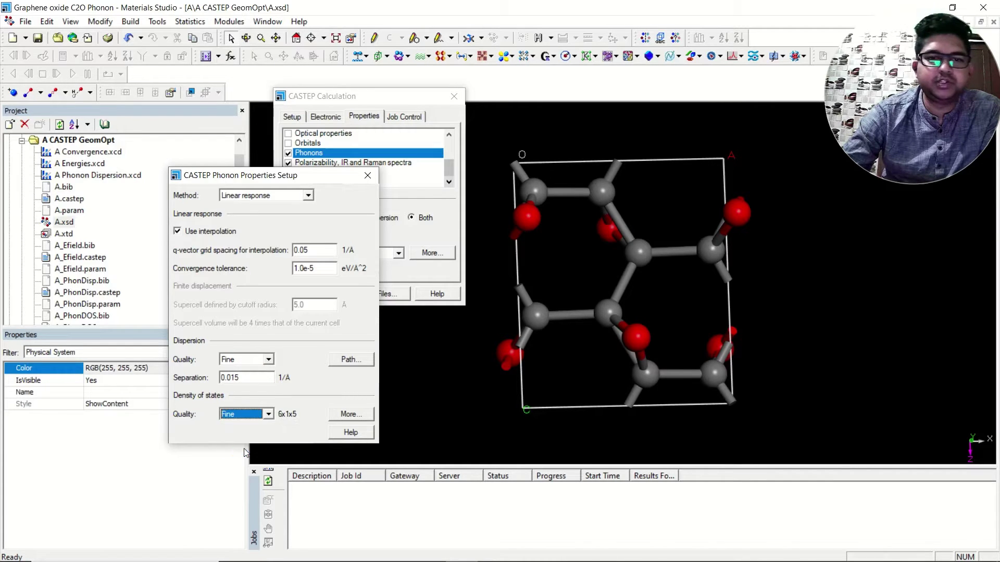
Open the phonon dispersion's Brillouin zone path and display the reciprocal lattice on the structure.
{"action": "left_click", "coordinate": [350, 361]}
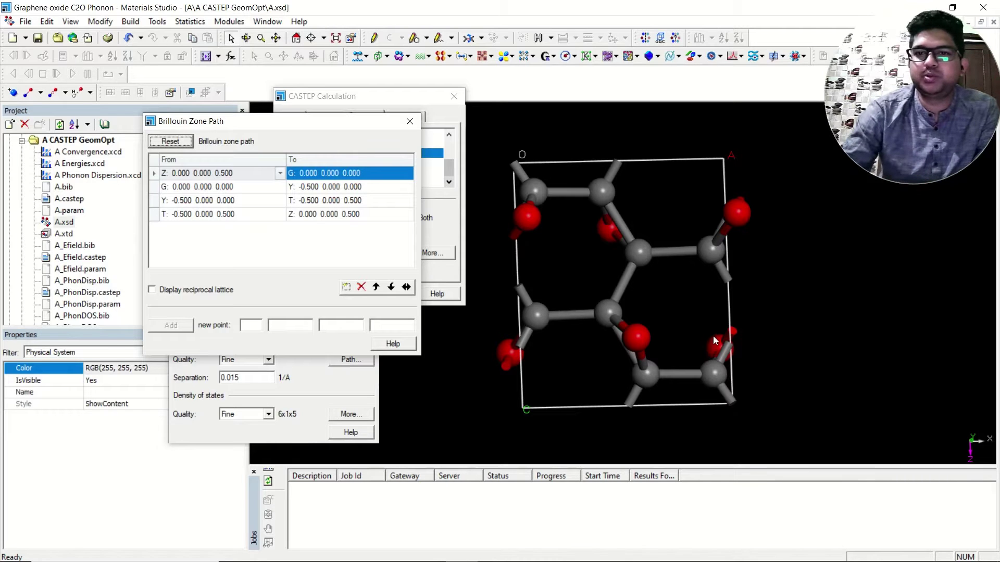
{"action": "mouse_move", "coordinate": [633, 320]}
{"action": "left_mouse_down"}
{"action": "mouse_move", "coordinate": [620, 207]}
{"action": "mouse_move", "coordinate": [631, 323]}
{"action": "left_mouse_up"}
{"action": "left_click", "coordinate": [151, 290]}
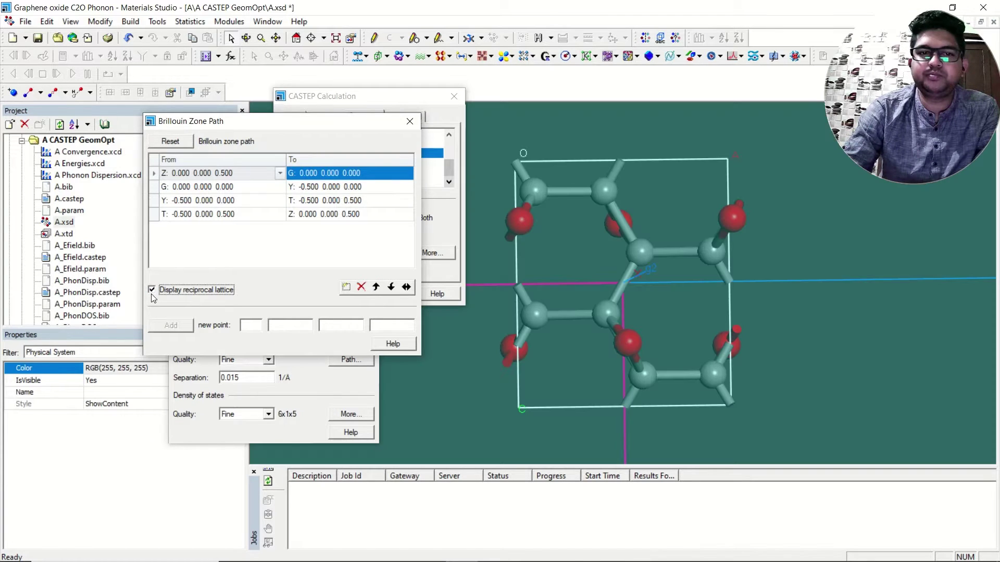
{"action": "left_click_drag", "start_coordinate": [582, 328], "coordinate": [579, 203]}
{"action": "left_click_drag", "start_coordinate": [752, 257], "coordinate": [634, 303]}
{"action": "left_click_drag", "start_coordinate": [669, 245], "coordinate": [638, 295]}
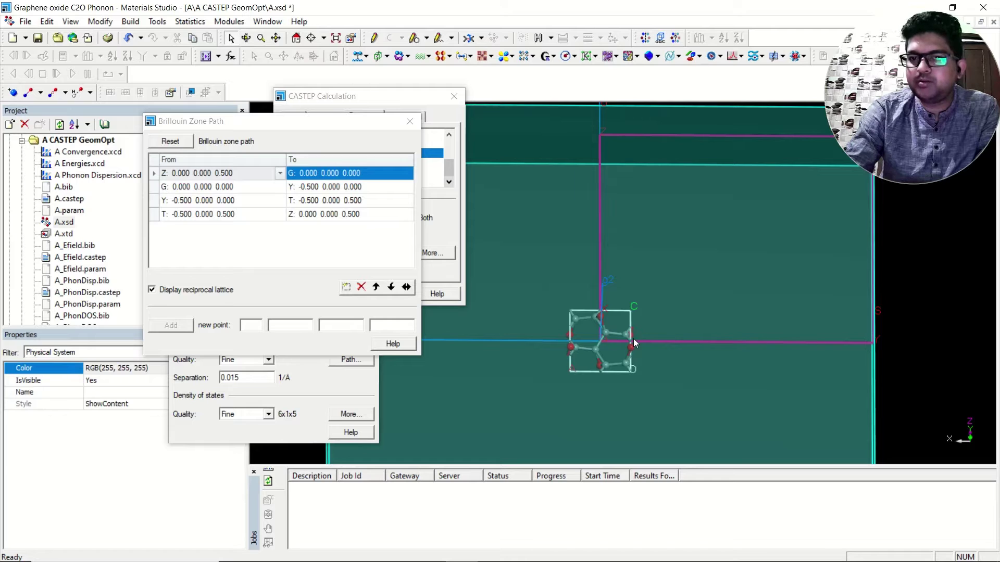
{"action": "scroll", "coordinate": [614, 332], "scroll_direction": "up", "scroll_amount": 2}
{"action": "left_click_drag", "start_coordinate": [614, 331], "coordinate": [735, 340]}
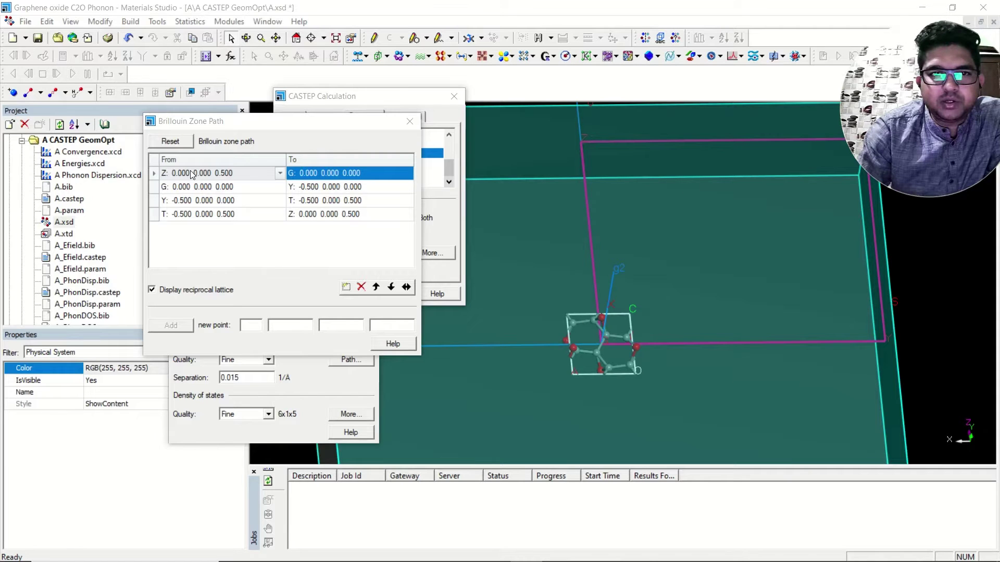
{"action": "left_click_drag", "start_coordinate": [655, 275], "coordinate": [776, 278]}
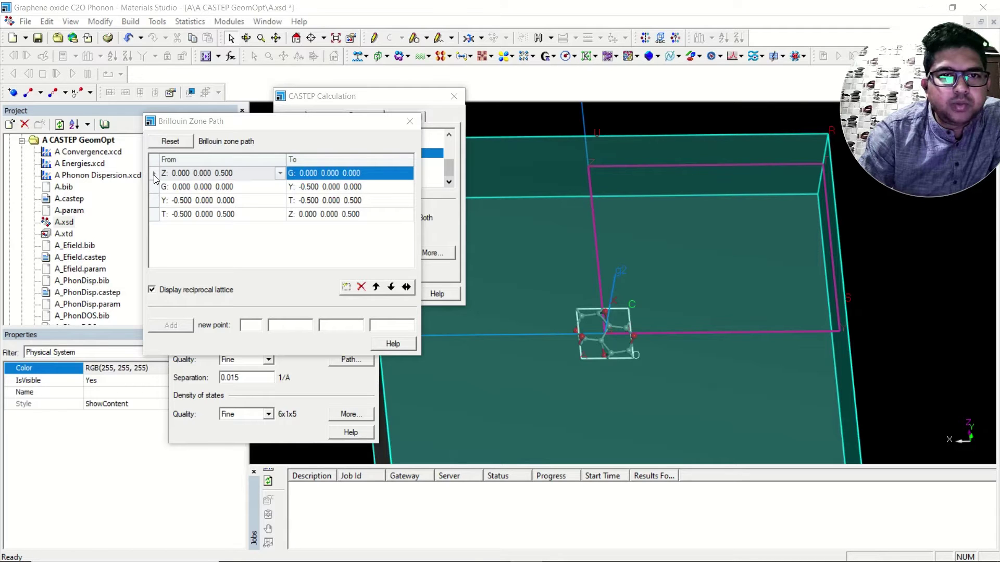
Add a fifth segment to the Brillouin zone path and set its start point to Z (0.000 0.000 0.500).
{"action": "left_click", "coordinate": [176, 175]}
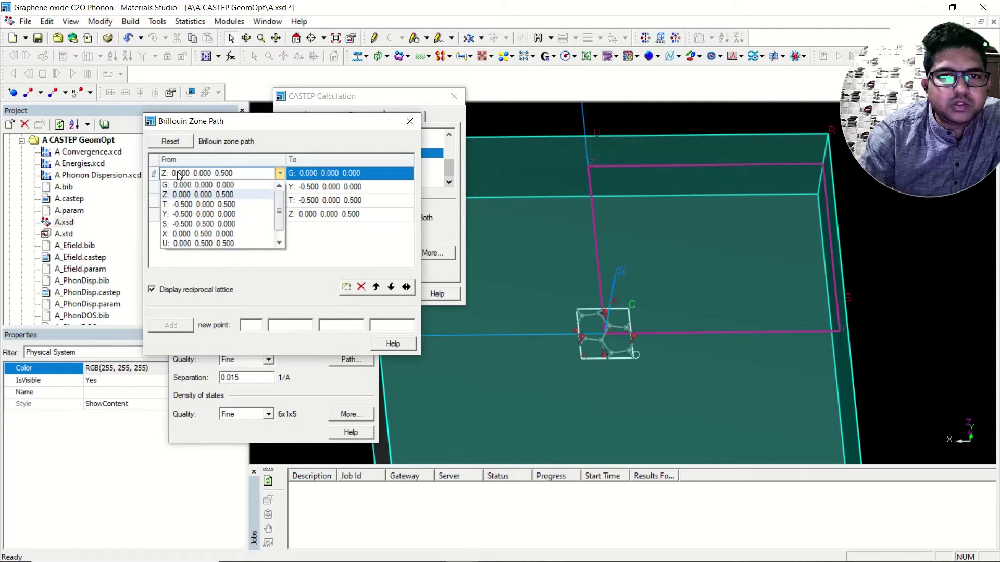
{"action": "left_click", "coordinate": [345, 287]}
{"action": "left_click", "coordinate": [345, 287]}
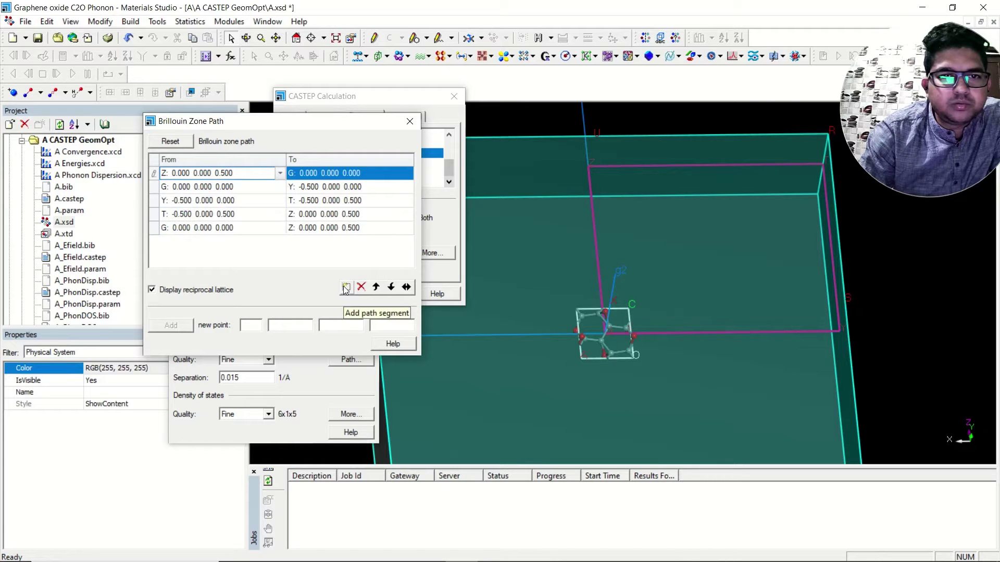
{"action": "left_click", "coordinate": [232, 229]}
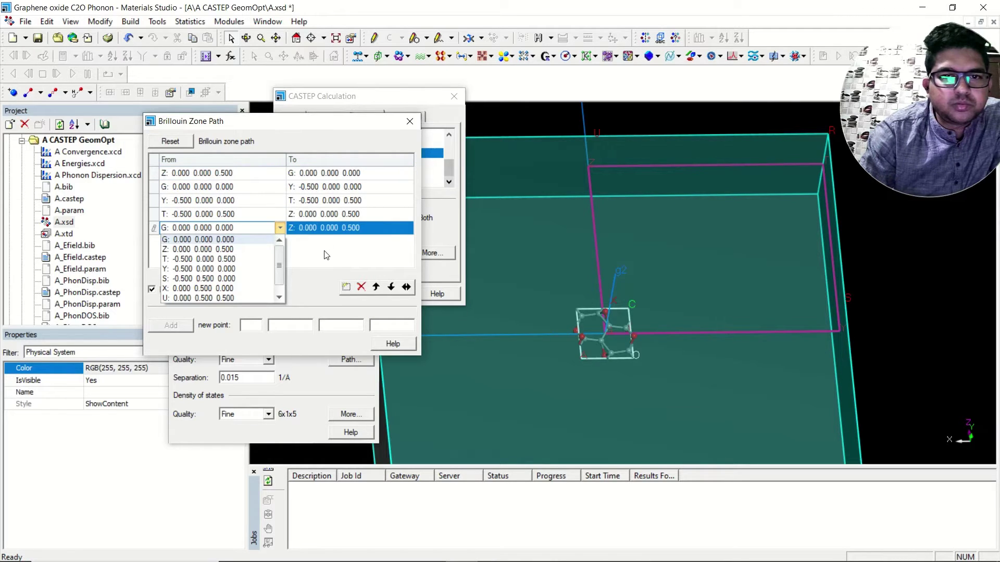
{"action": "left_click", "coordinate": [326, 255]}
{"action": "left_click", "coordinate": [281, 228]}
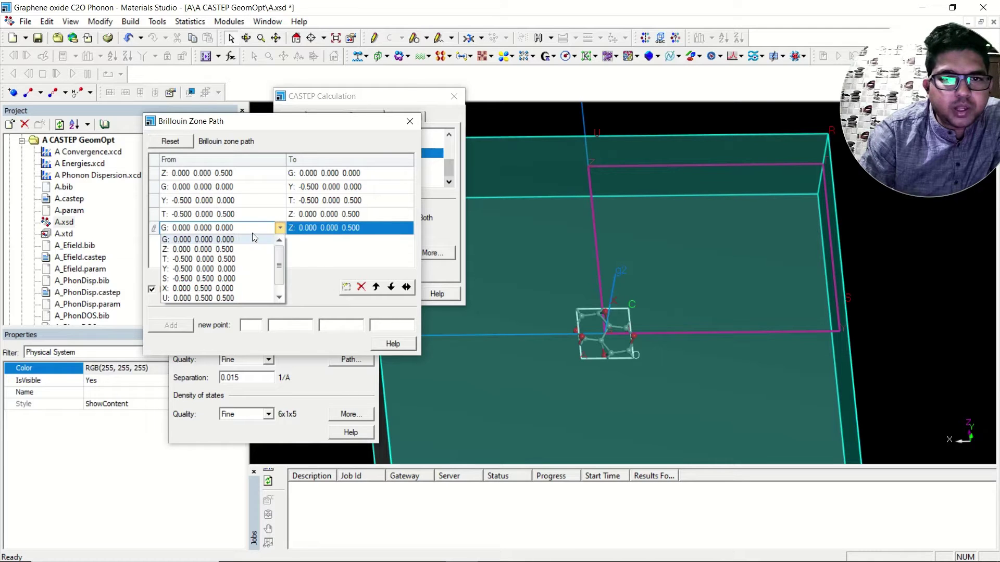
{"action": "left_click", "coordinate": [217, 249]}
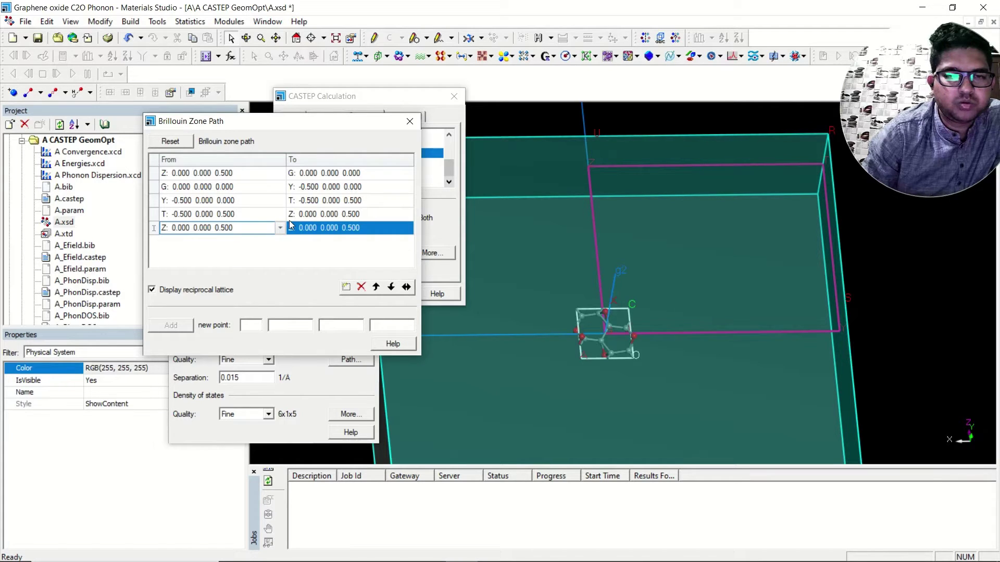
Set the first path segment to run from G (0.000 0.000 0.000) to Y (-0.500 0.000 0.000).
{"action": "left_click", "coordinate": [271, 175]}
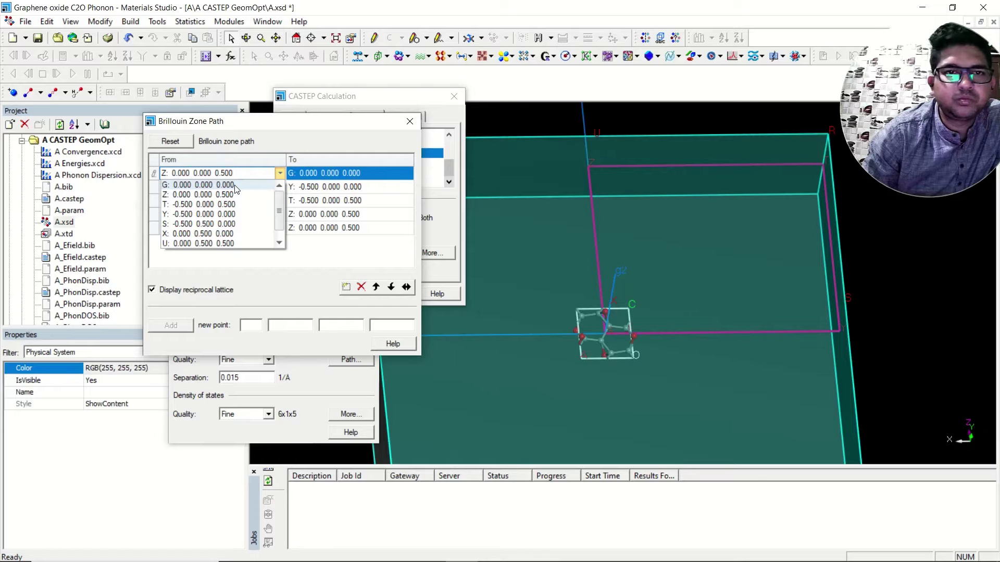
{"action": "left_click", "coordinate": [214, 186]}
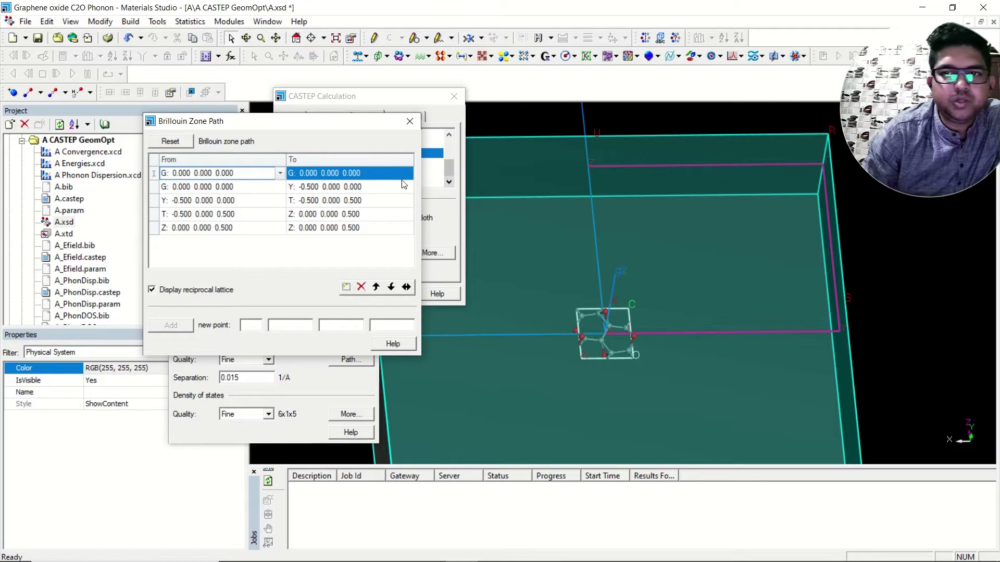
{"action": "left_click", "coordinate": [349, 172]}
{"action": "left_click", "coordinate": [304, 213]}
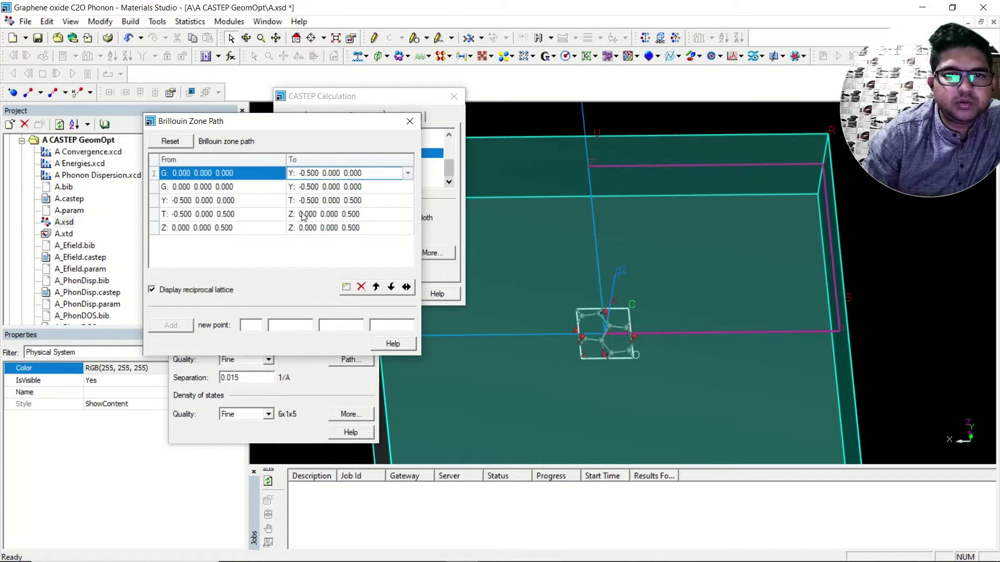
Set the second path segment to run from Y (-0.500 0.000 0.000) to T (-0.500 0.000 0.500).
{"action": "left_click", "coordinate": [258, 187]}
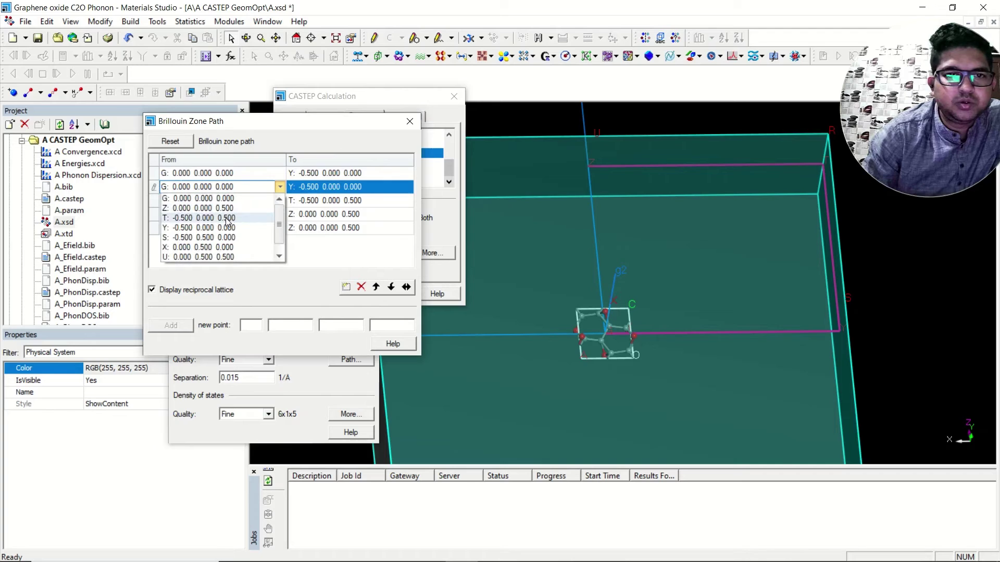
{"action": "left_click", "coordinate": [225, 229]}
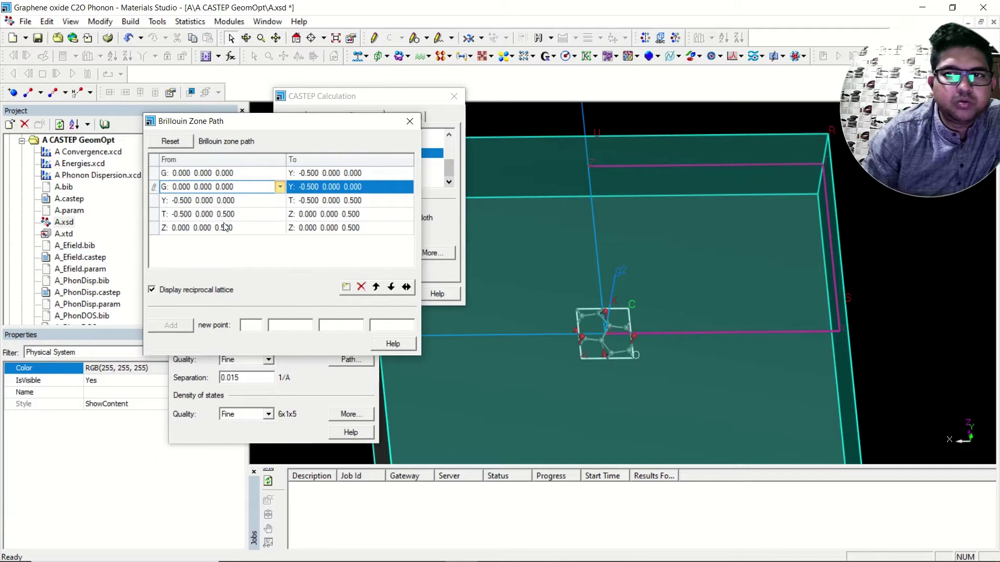
{"action": "left_click", "coordinate": [339, 187]}
{"action": "left_click", "coordinate": [301, 219]}
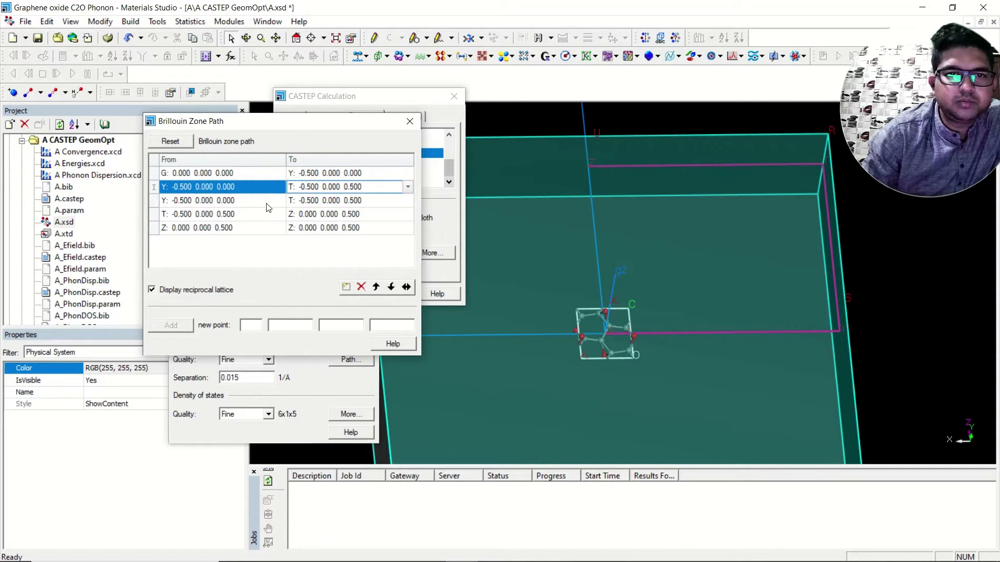
Set the third path segment to run from T (-0.500 0.000 0.500) to Z (0.000 0.000 0.500).
{"action": "left_click", "coordinate": [269, 202]}
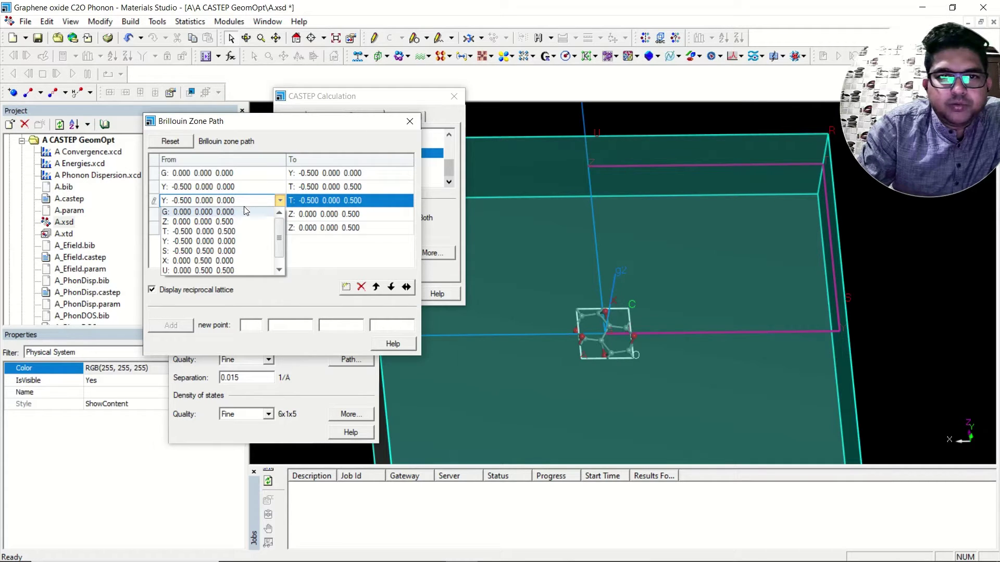
{"action": "left_click", "coordinate": [245, 231]}
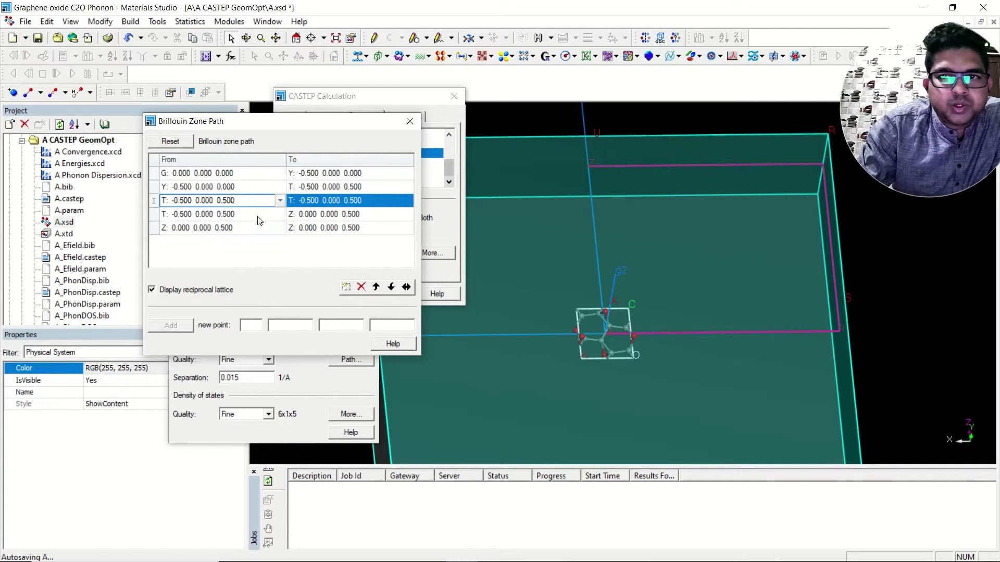
{"action": "left_click", "coordinate": [298, 205]}
{"action": "left_click", "coordinate": [300, 205]}
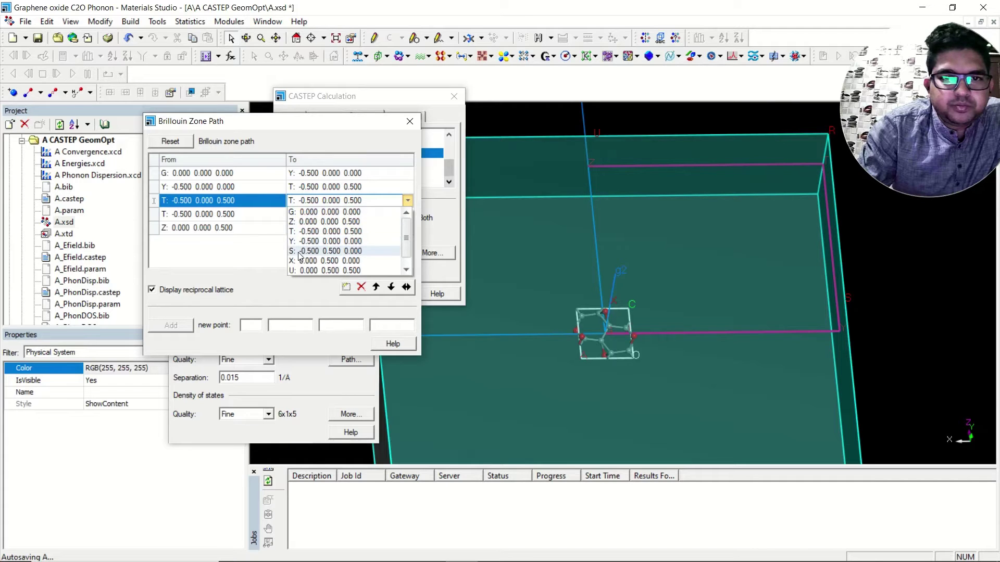
{"action": "left_click", "coordinate": [302, 221]}
Set the fourth path segment to run from Z (0.000 0.000 0.500) to G (0.000 0.000 0.000).
{"action": "left_click", "coordinate": [270, 218]}
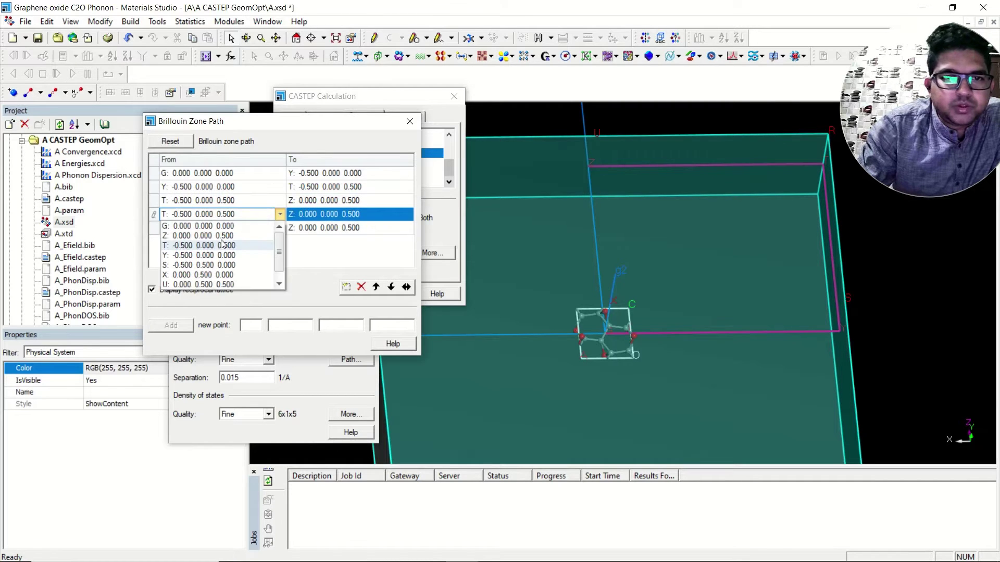
{"action": "left_click", "coordinate": [206, 237]}
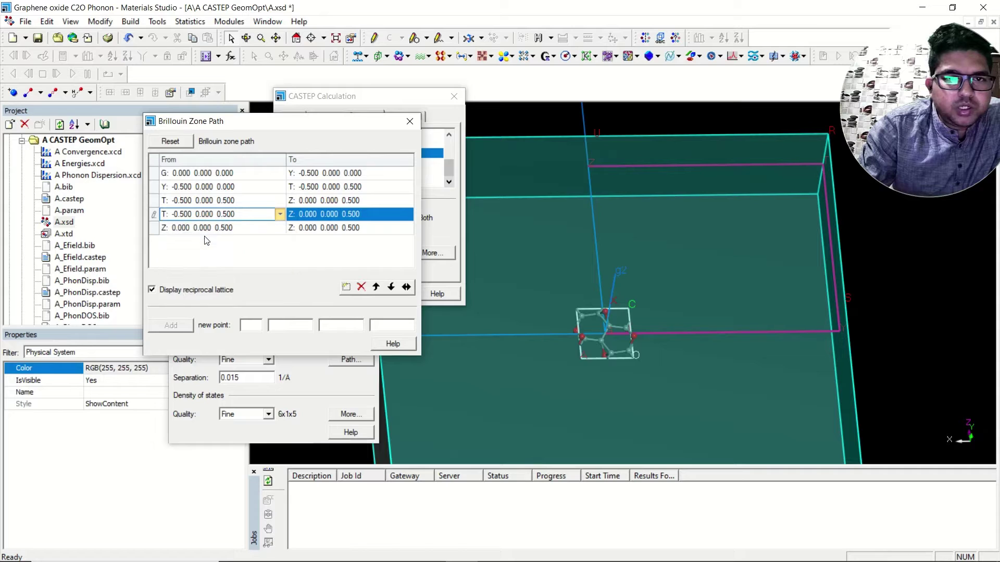
{"action": "left_click", "coordinate": [300, 221]}
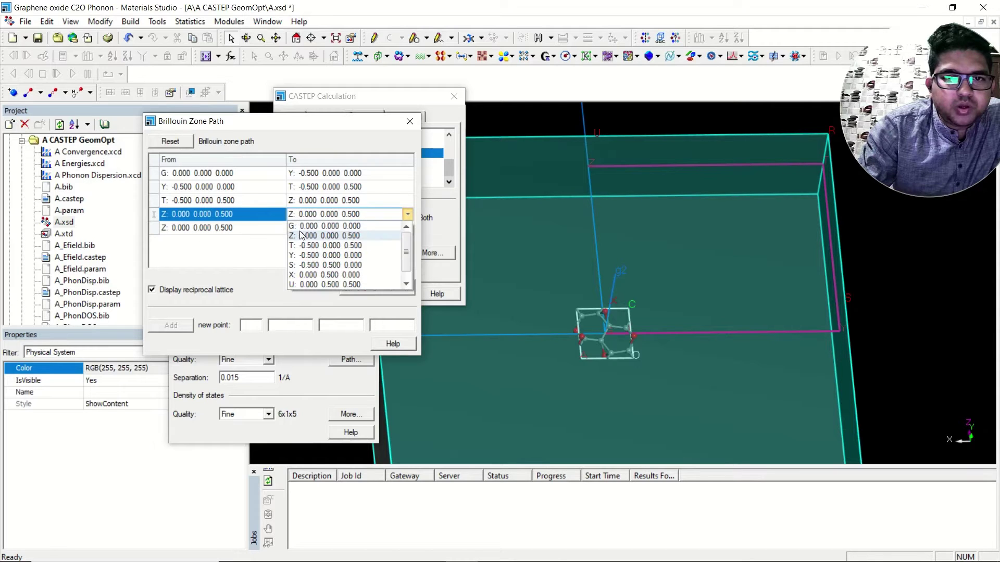
{"action": "left_click", "coordinate": [302, 234]}
Set the fifth path segment to run from G (0.000 0.000 0.000) to T (-0.500 0.000 0.500).
{"action": "left_click", "coordinate": [273, 231]}
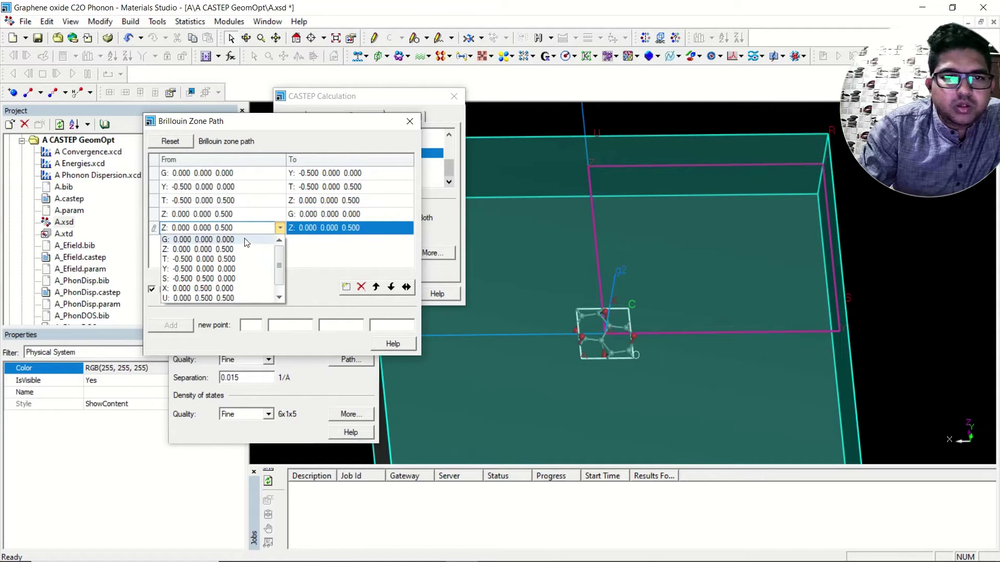
{"action": "left_click", "coordinate": [248, 239]}
{"action": "left_click", "coordinate": [316, 225]}
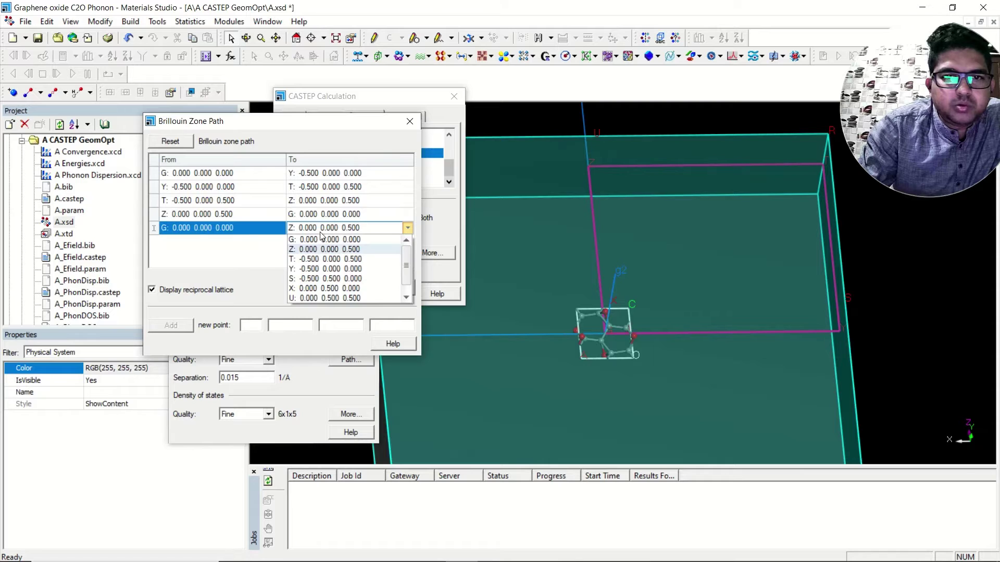
{"action": "left_click", "coordinate": [315, 260]}
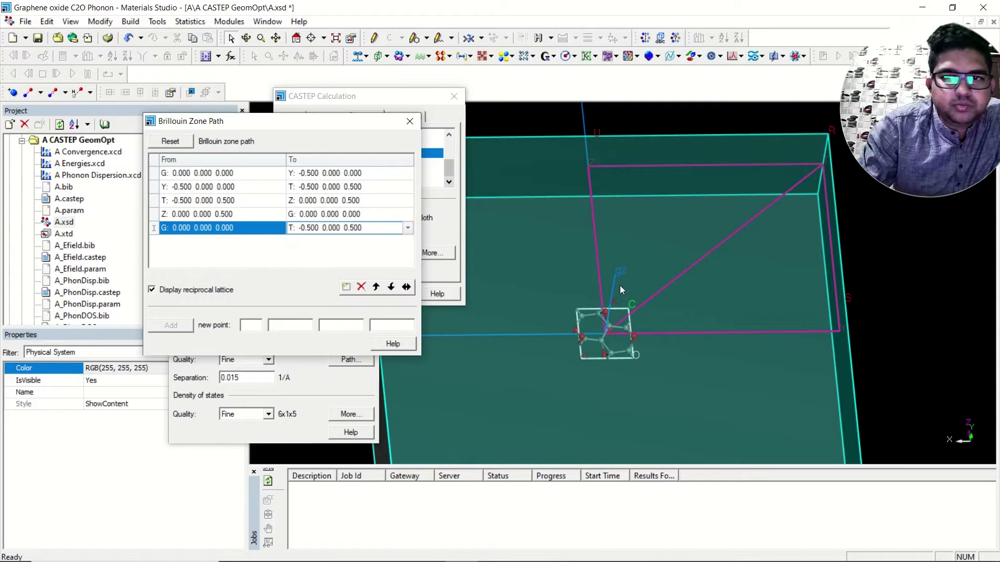
Check the path drawn on the reciprocal lattice and close the Brillouin zone path and phonon properties setup dialogs.
{"action": "left_click", "coordinate": [598, 335]}
{"action": "left_click", "coordinate": [902, 300]}
{"action": "left_click_drag", "start_coordinate": [664, 342], "coordinate": [619, 329]}
{"action": "right_click", "coordinate": [613, 324]}
{"action": "left_click", "coordinate": [520, 367]}
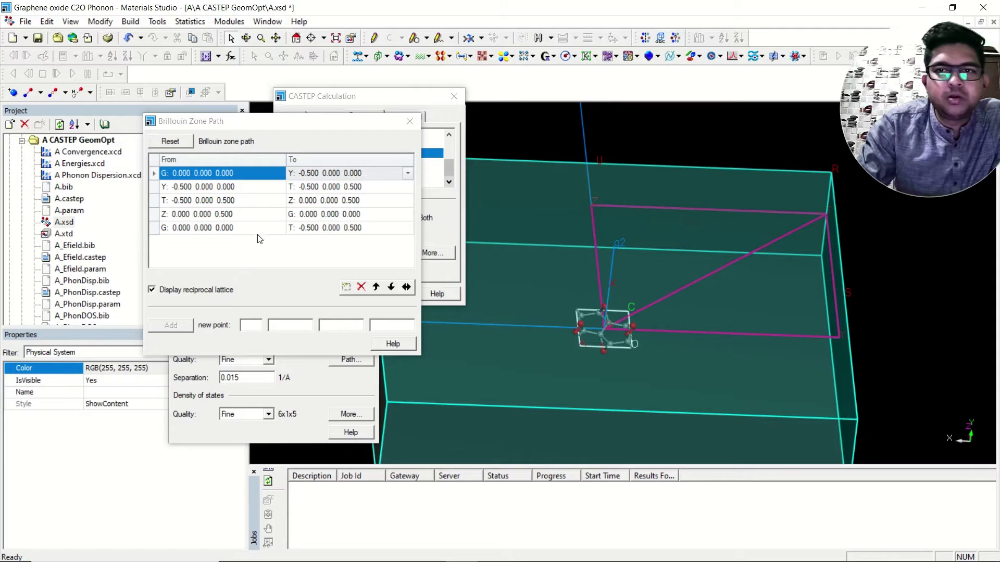
{"action": "left_click_drag", "start_coordinate": [288, 126], "coordinate": [290, 120]}
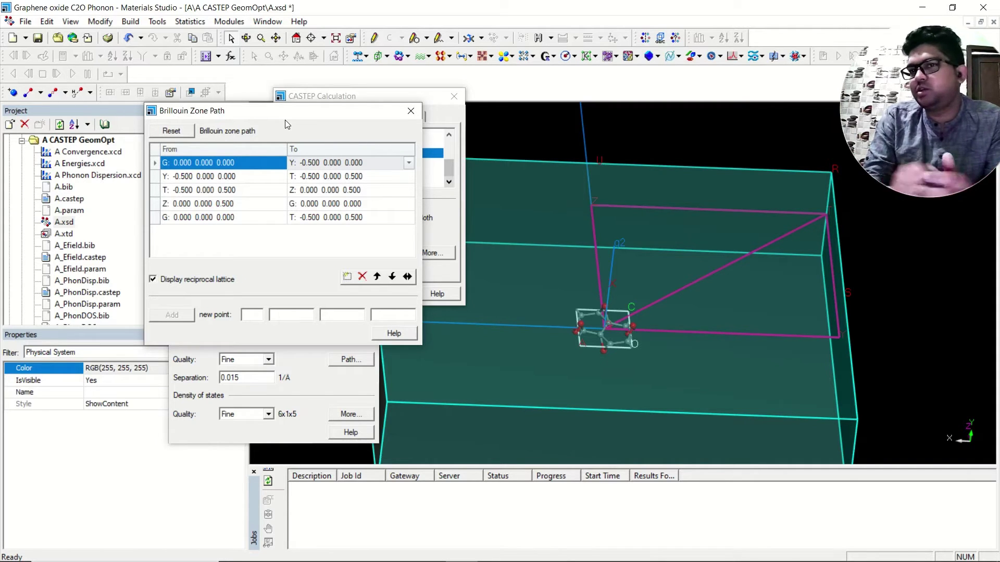
{"action": "left_click", "coordinate": [410, 113]}
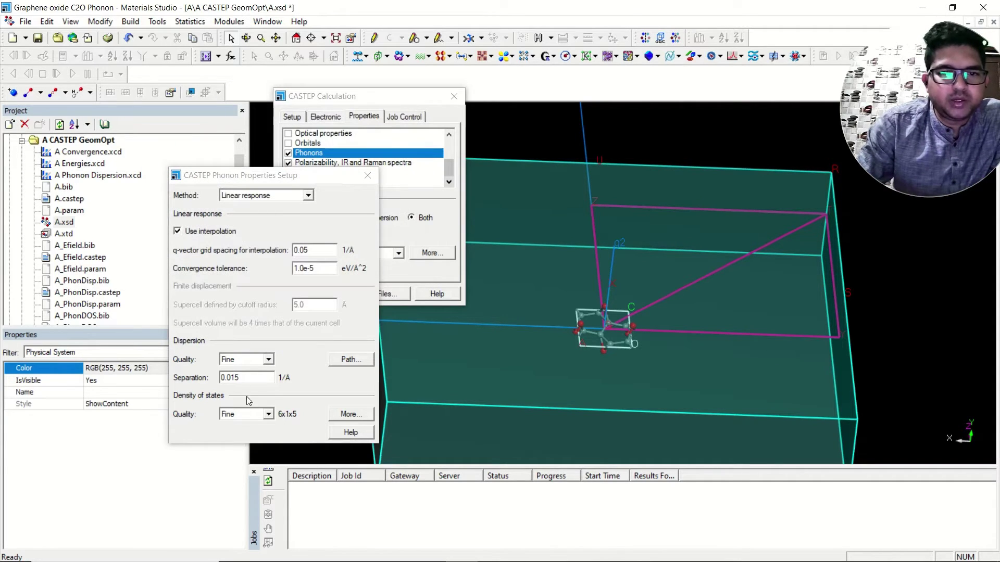
{"action": "left_click", "coordinate": [366, 176]}
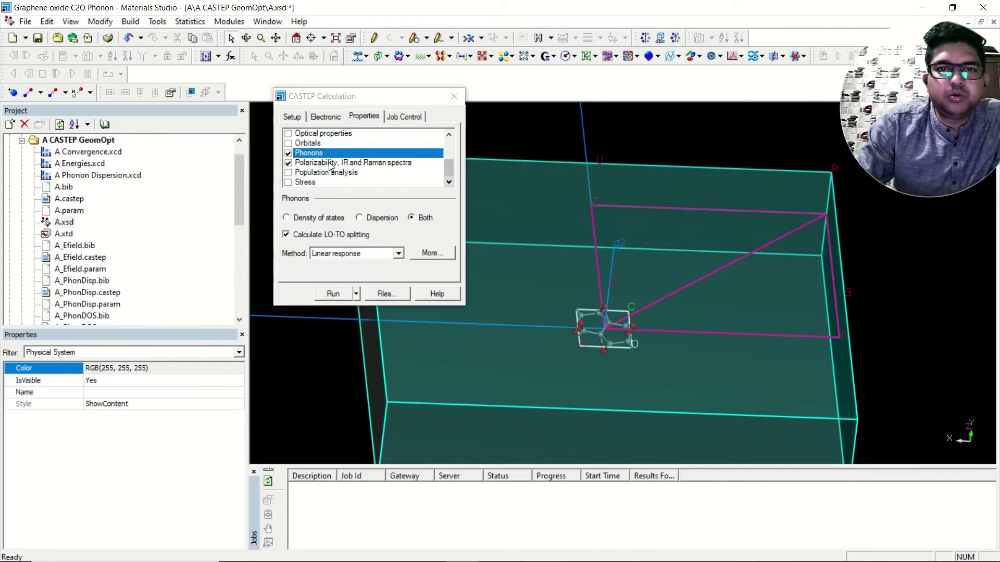
Enable the calculation of Raman intensities for Polarizability, IR and Raman spectra, and review the detailed IR and Raman options.
{"action": "left_click", "coordinate": [330, 163]}
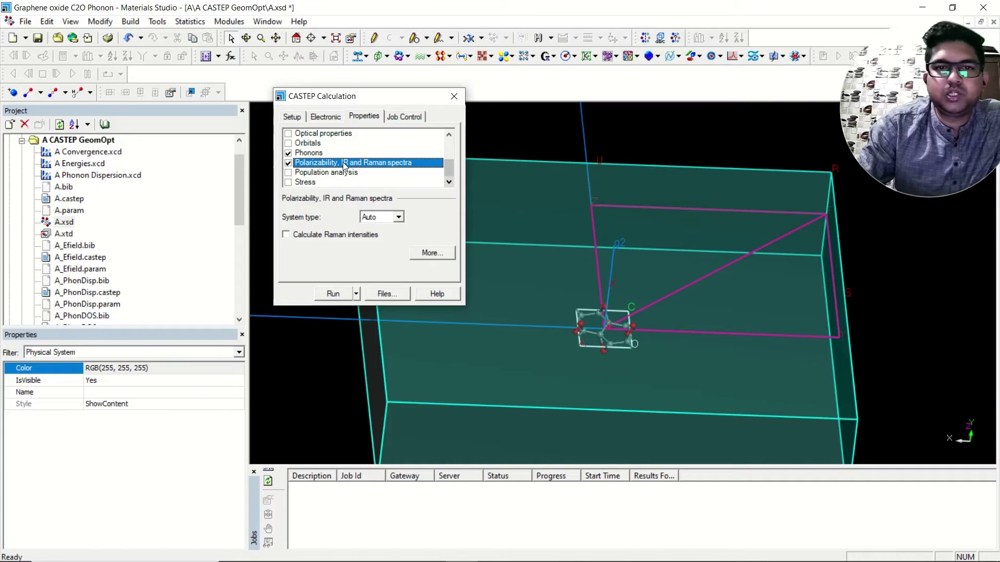
{"action": "left_click", "coordinate": [287, 235]}
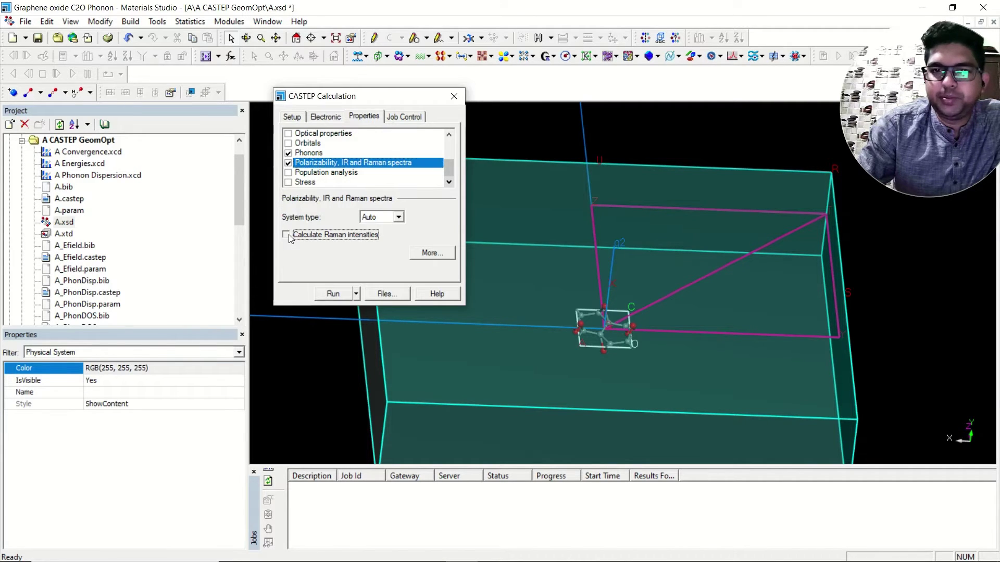
{"action": "left_click", "coordinate": [433, 253]}
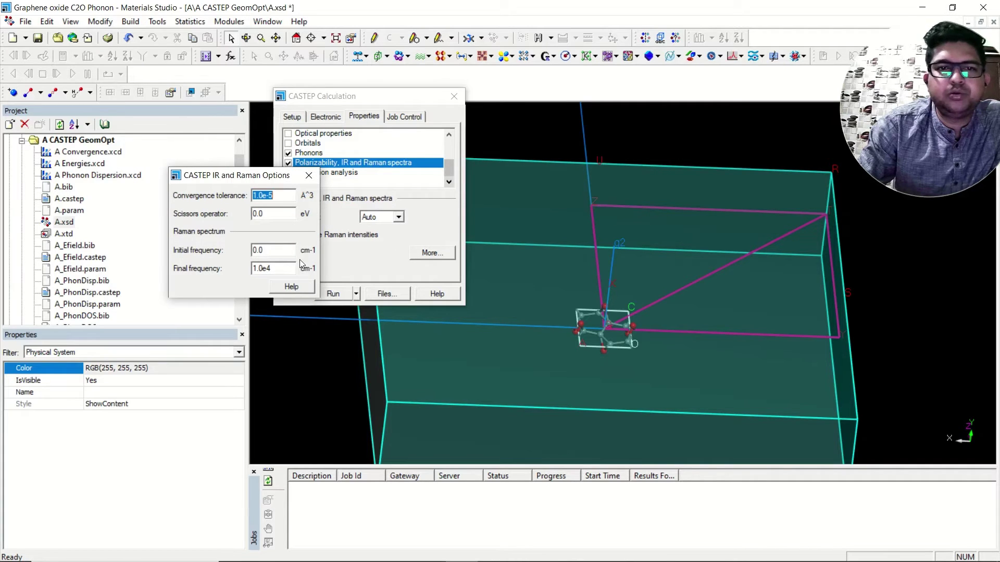
{"action": "left_click", "coordinate": [315, 178]}
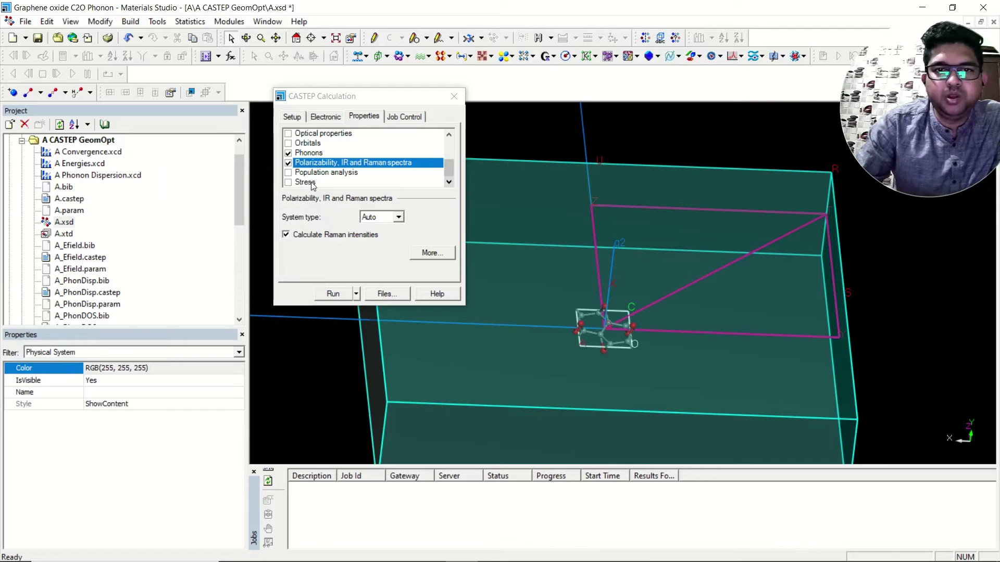
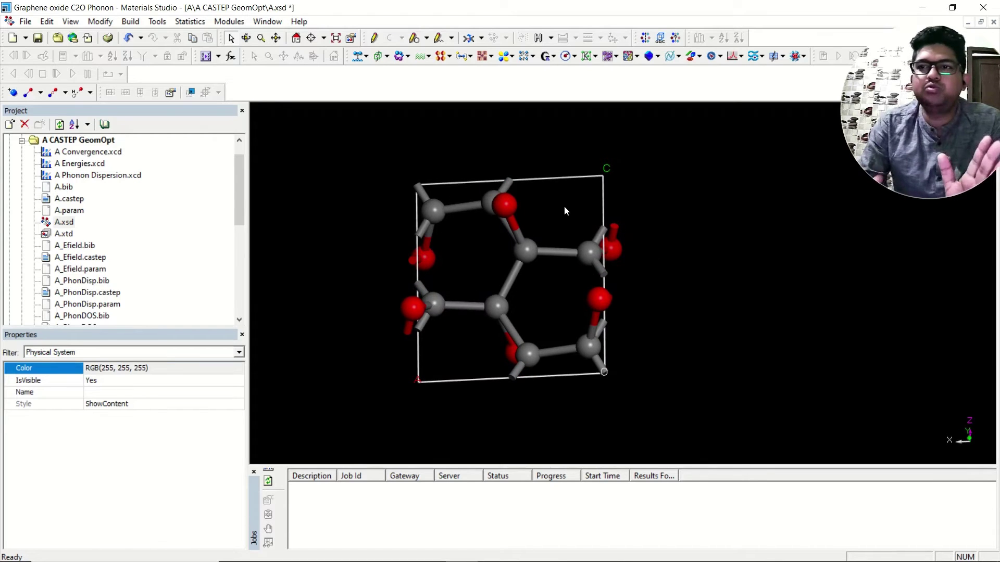
Open CASTEP Analysis and plot the phonon dispersion from A_PhonDisp.castep in THz as a line graph.
{"action": "left_click", "coordinate": [425, 58]}
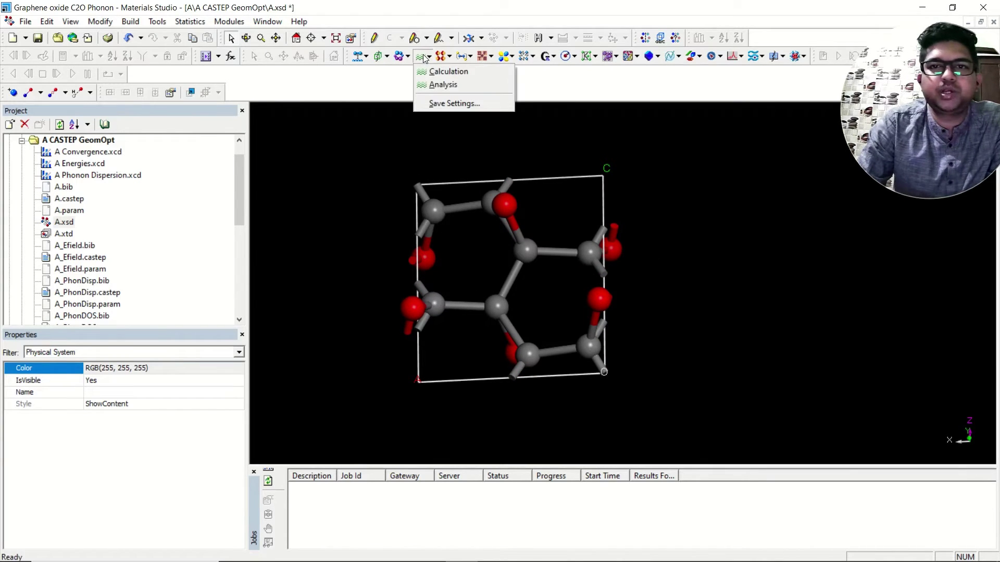
{"action": "left_click", "coordinate": [440, 84]}
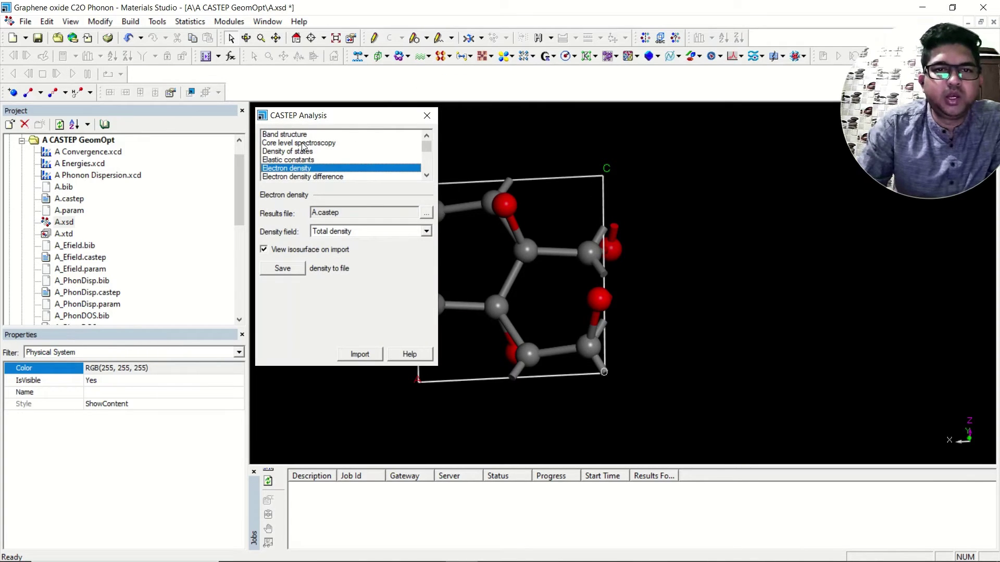
{"action": "scroll", "coordinate": [304, 147], "scroll_direction": "down", "scroll_amount": 3}
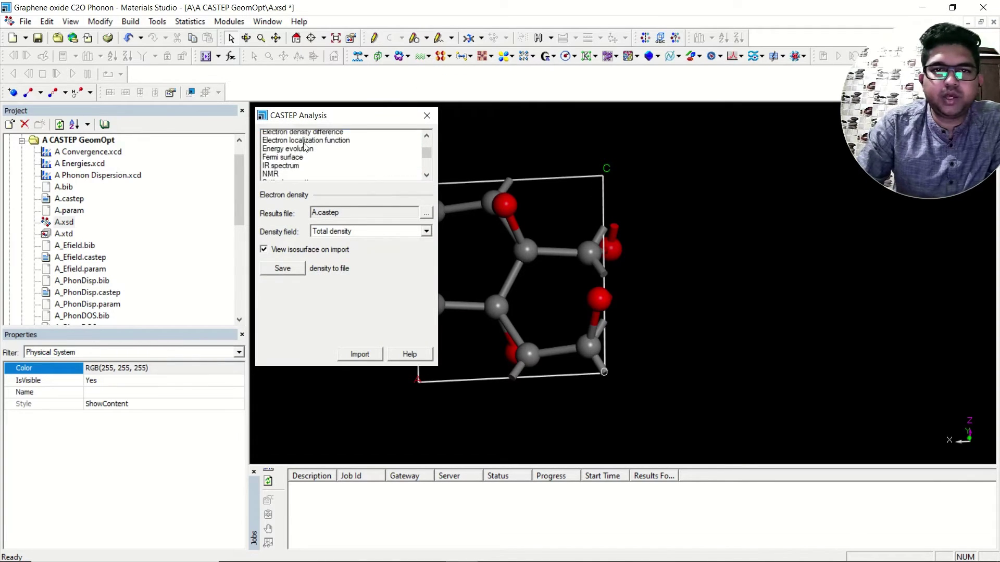
{"action": "scroll", "coordinate": [296, 163], "scroll_direction": "down", "scroll_amount": 1}
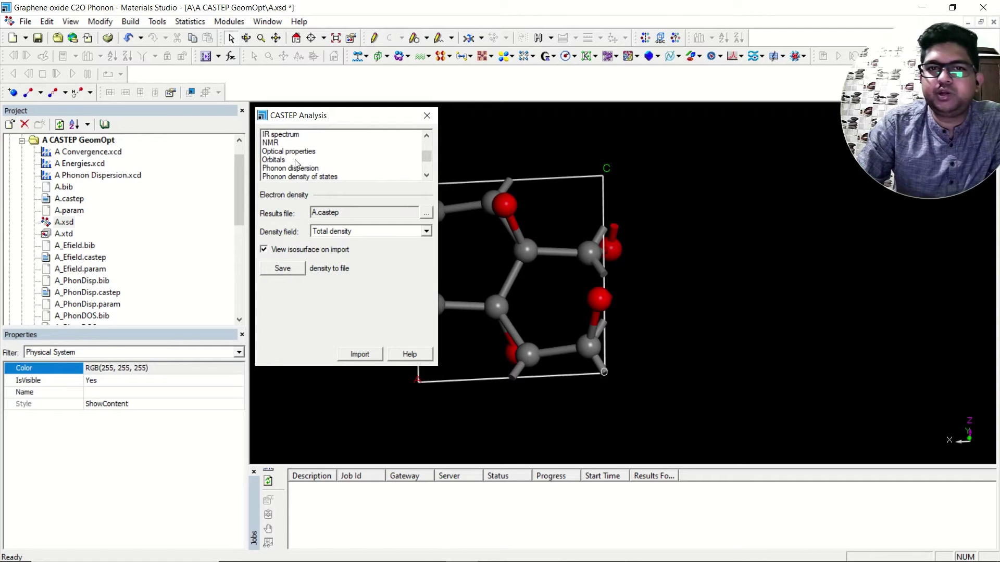
{"action": "left_click", "coordinate": [297, 170]}
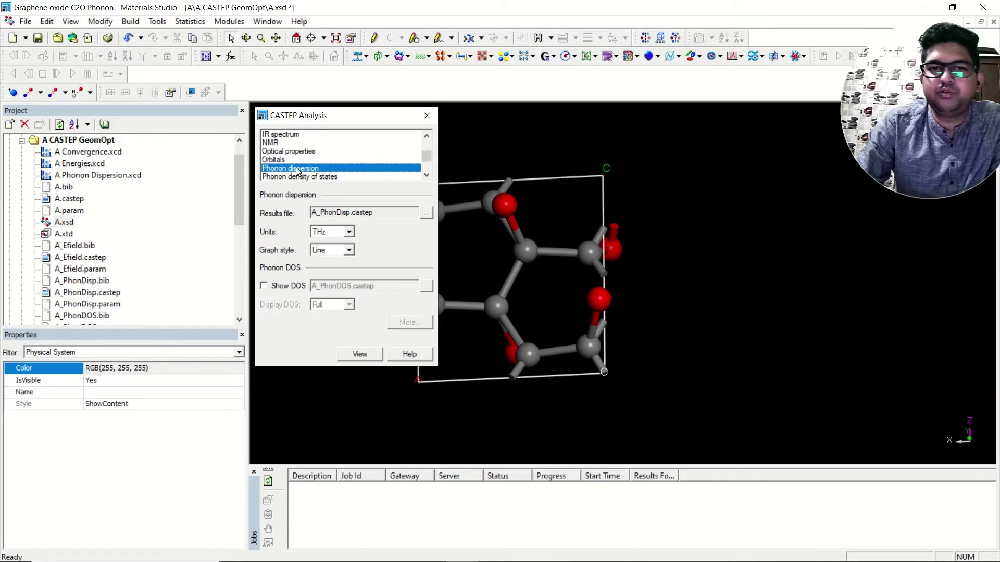
{"action": "left_click", "coordinate": [364, 354]}
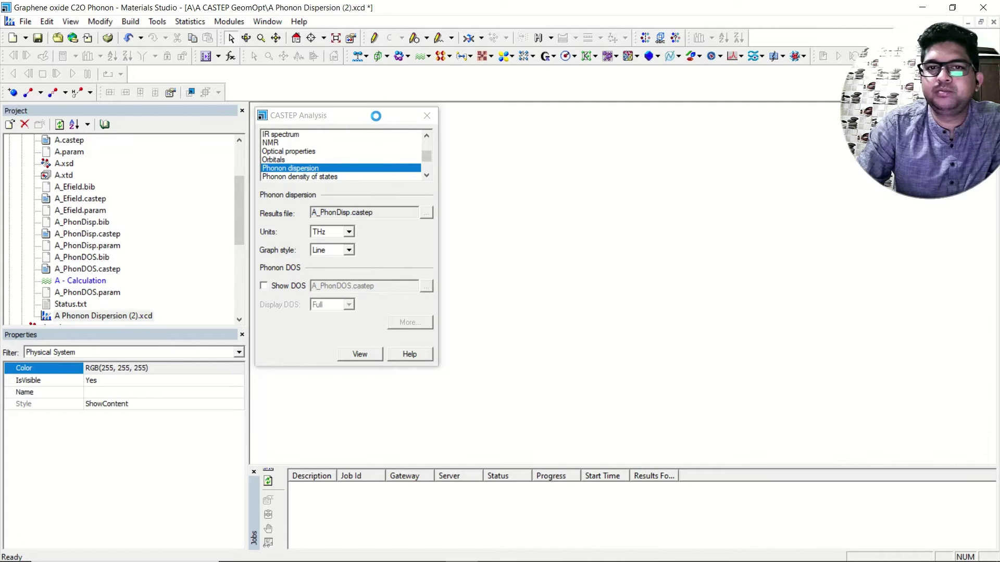
{"action": "left_click_drag", "start_coordinate": [377, 122], "coordinate": [264, 184]}
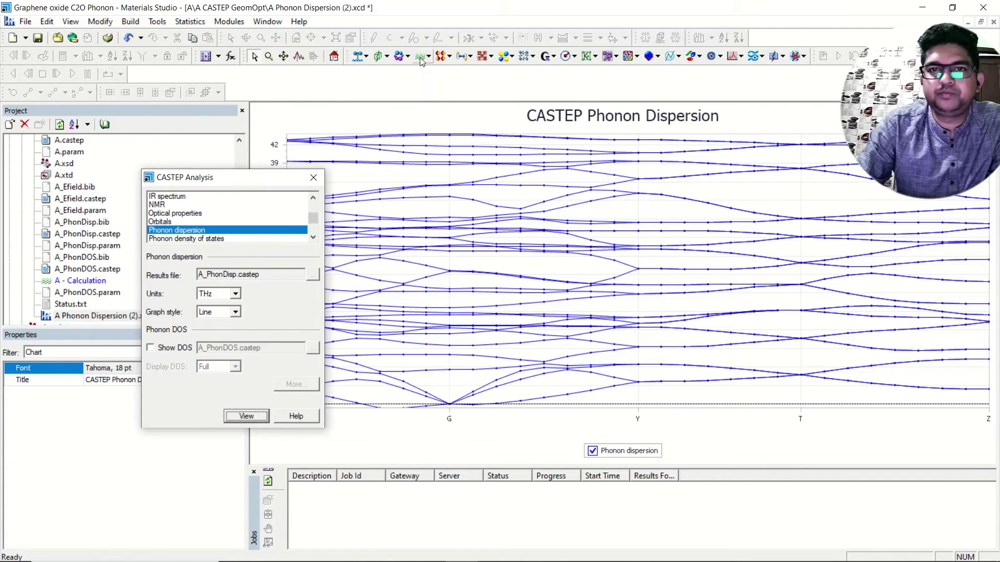
Examine the lowest phonon branches around the G point in the dispersion chart and close the chart without saving it.
{"action": "left_click", "coordinate": [268, 56]}
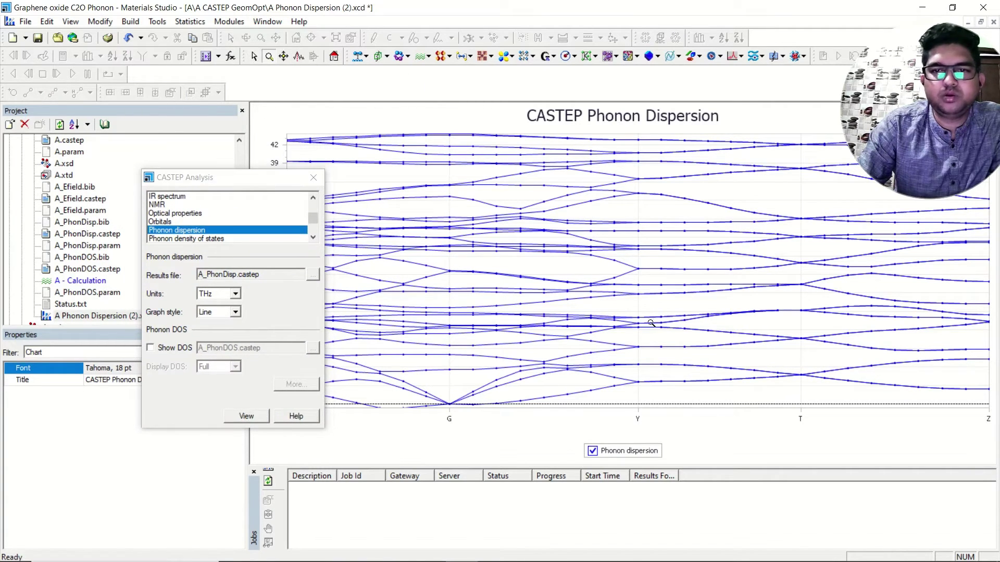
{"action": "left_click_drag", "start_coordinate": [651, 323], "coordinate": [560, 311]}
{"action": "left_click_drag", "start_coordinate": [592, 388], "coordinate": [588, 239]}
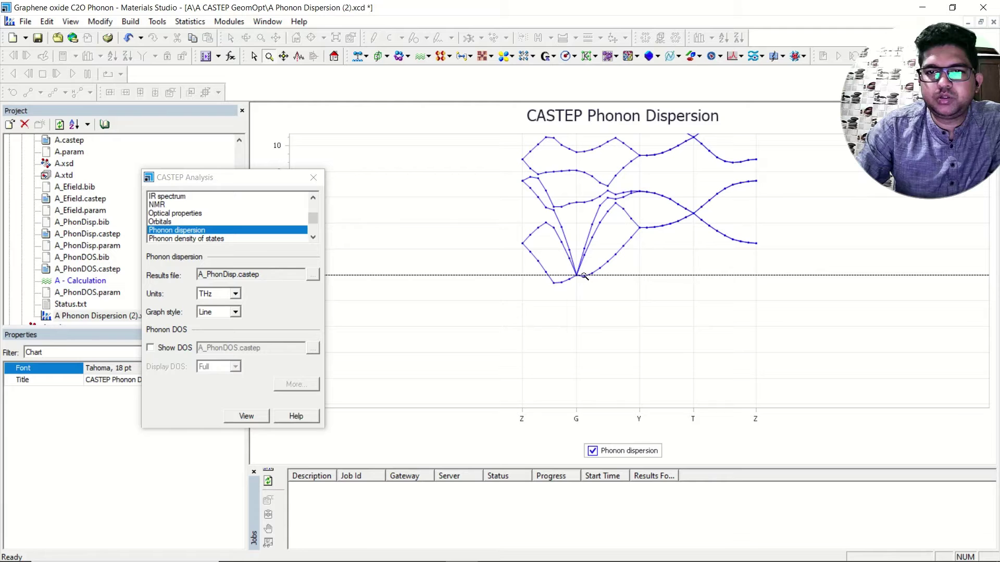
{"action": "left_click_drag", "start_coordinate": [583, 242], "coordinate": [586, 287]}
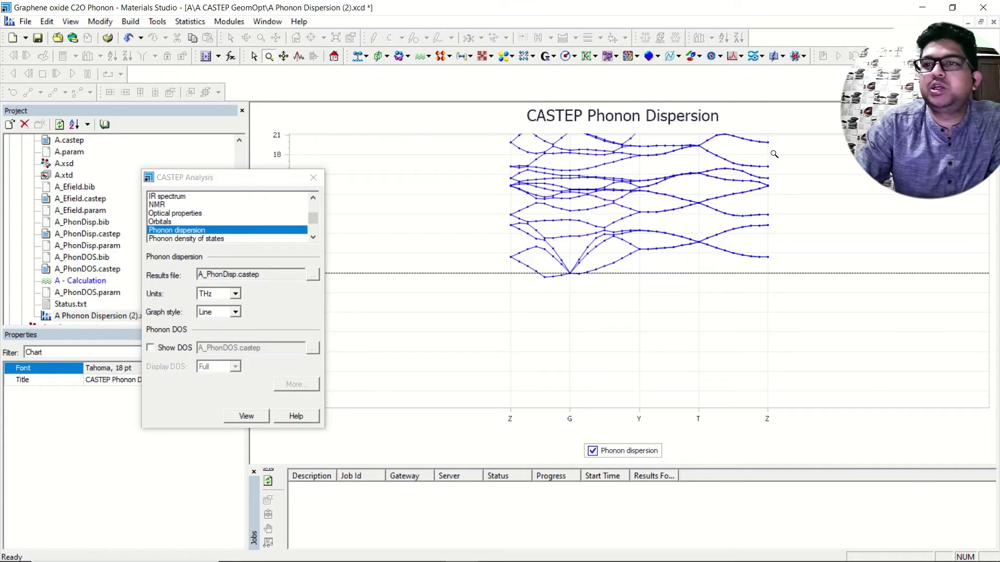
{"action": "left_click", "coordinate": [994, 23]}
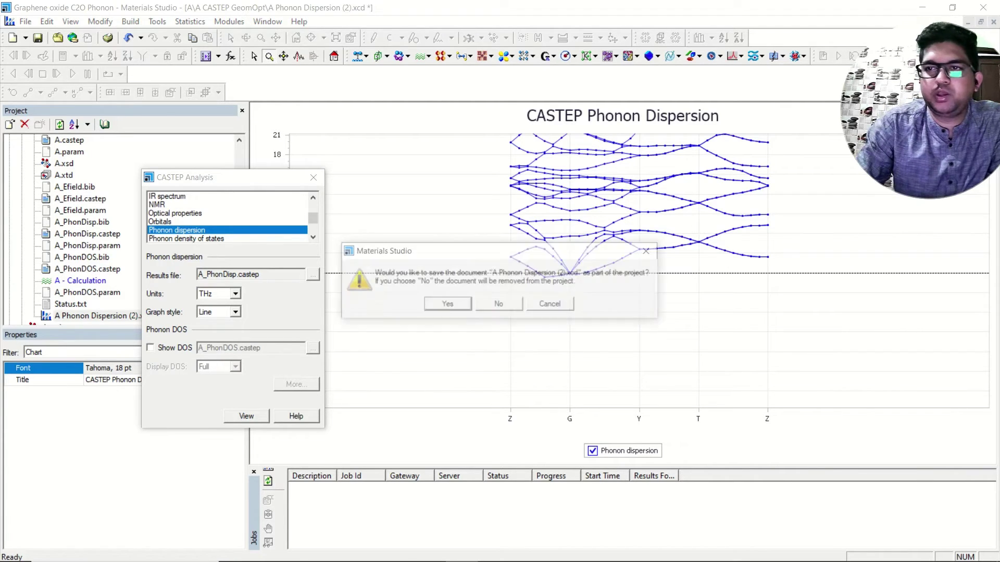
{"action": "left_click", "coordinate": [503, 304]}
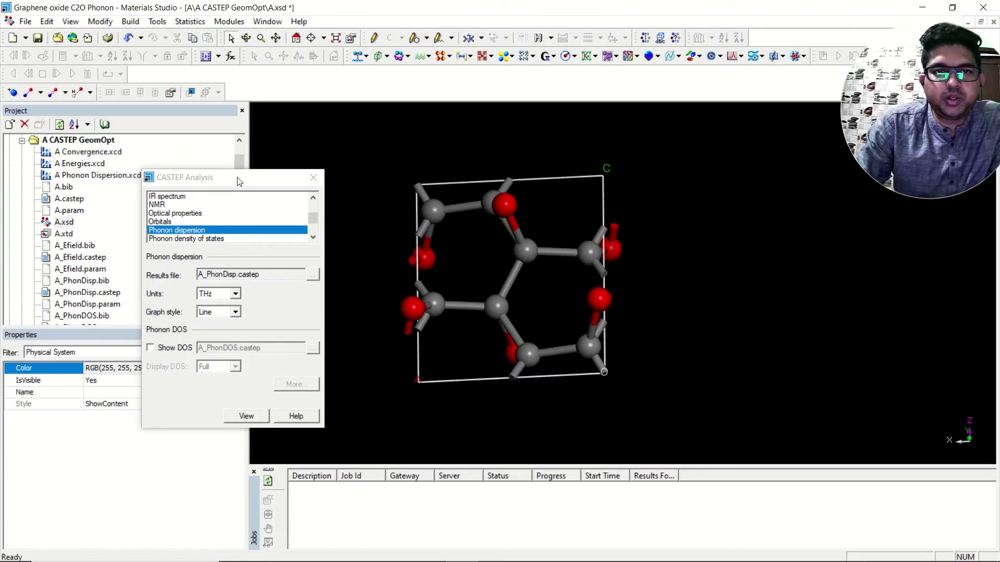
Select the IR spectrum analysis and import the Hessian from A_Efield.castep into the structure.
{"action": "left_click_drag", "start_coordinate": [236, 183], "coordinate": [329, 130]}
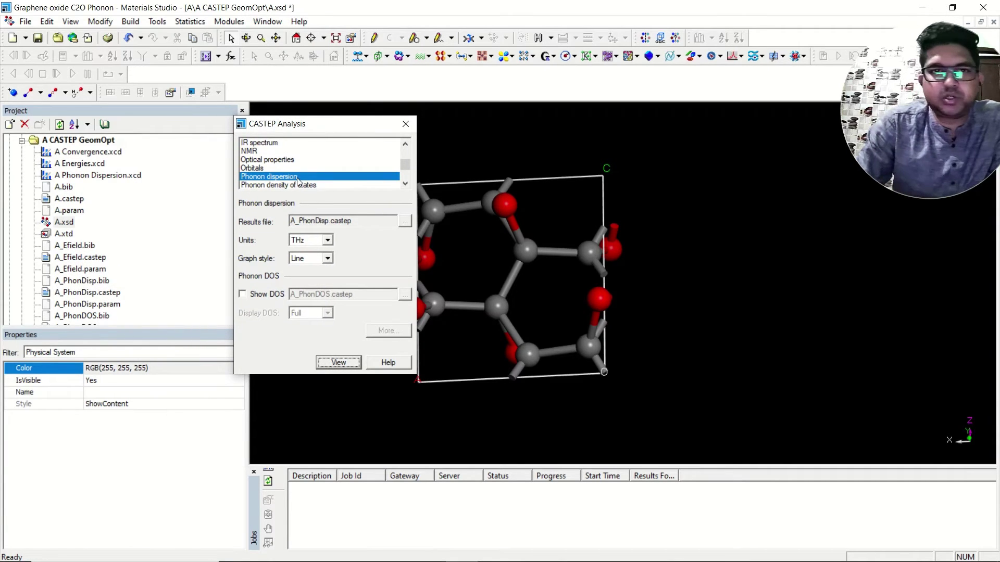
{"action": "scroll", "coordinate": [284, 177], "scroll_direction": "down", "scroll_amount": 3}
{"action": "scroll", "coordinate": [278, 178], "scroll_direction": "down", "scroll_amount": 1}
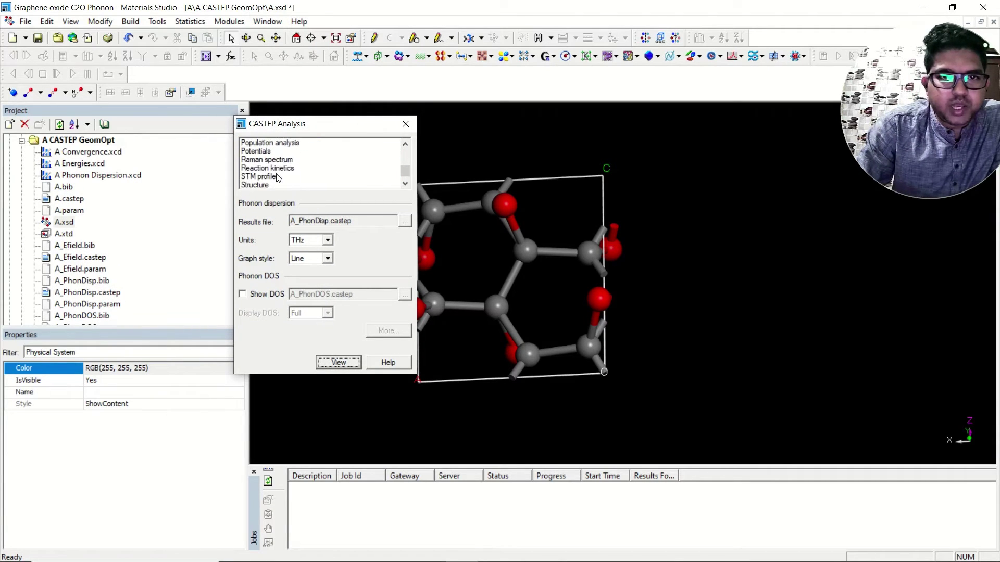
{"action": "scroll", "coordinate": [276, 178], "scroll_direction": "up", "scroll_amount": 3}
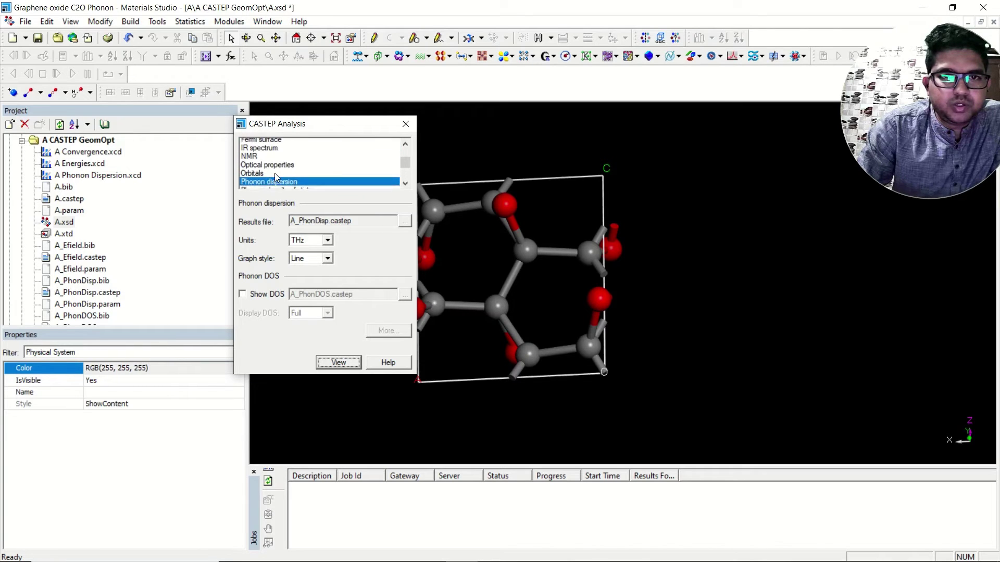
{"action": "left_click", "coordinate": [263, 161]}
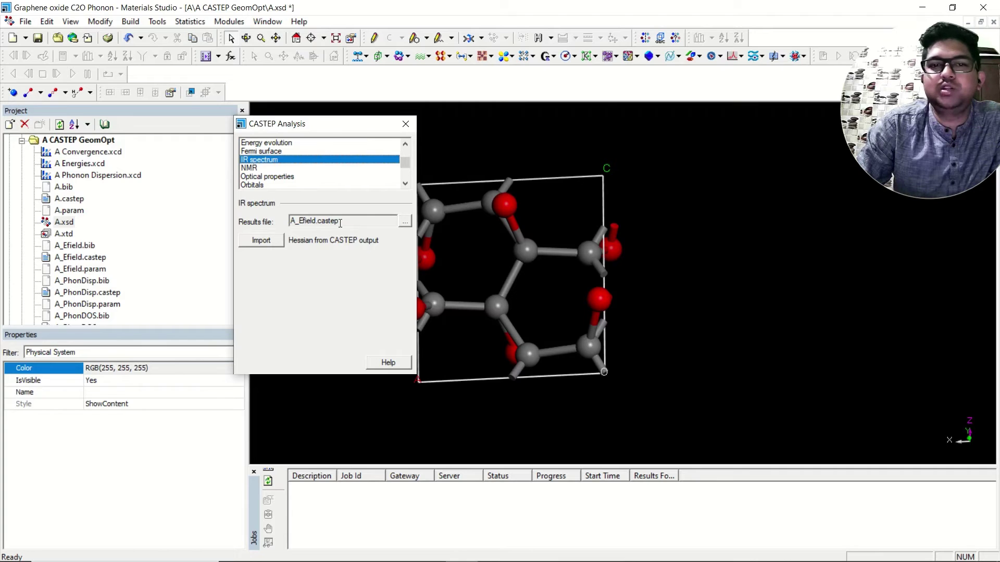
{"action": "left_click", "coordinate": [266, 242]}
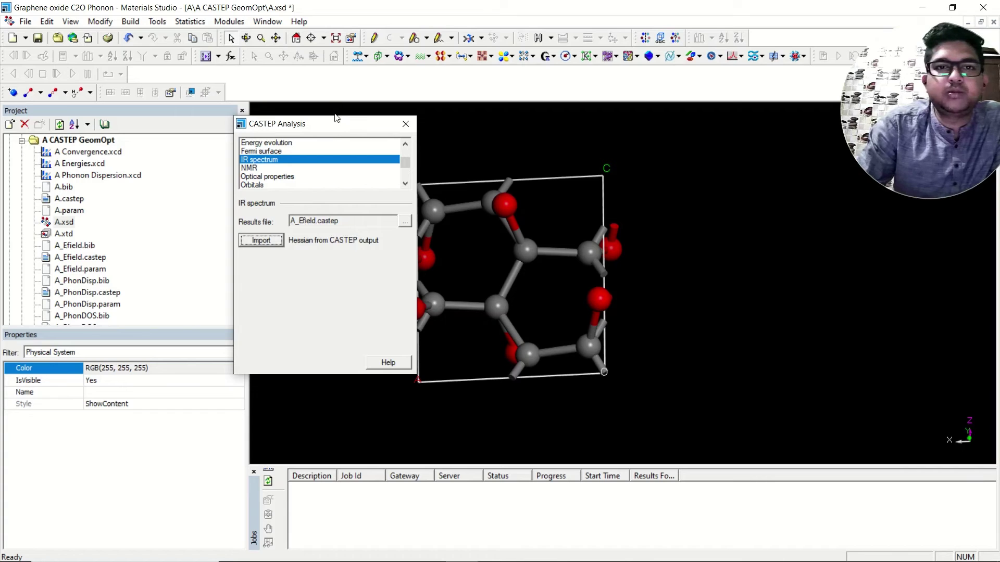
Open Vibrational Analysis, calculate the vibrational modes of structure A and plot their spectrum.
{"action": "left_click_drag", "start_coordinate": [333, 128], "coordinate": [197, 120]}
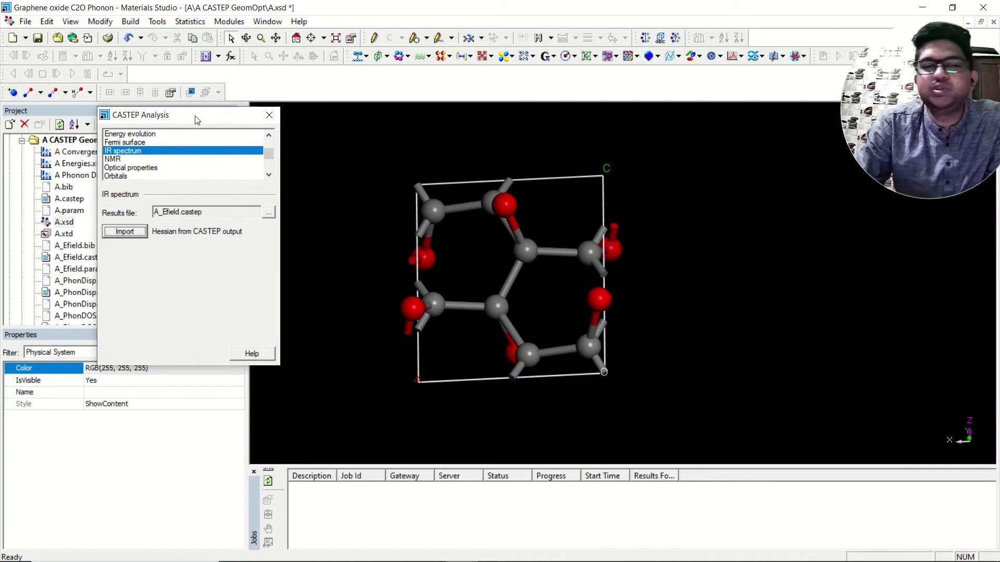
{"action": "left_click", "coordinate": [157, 22]}
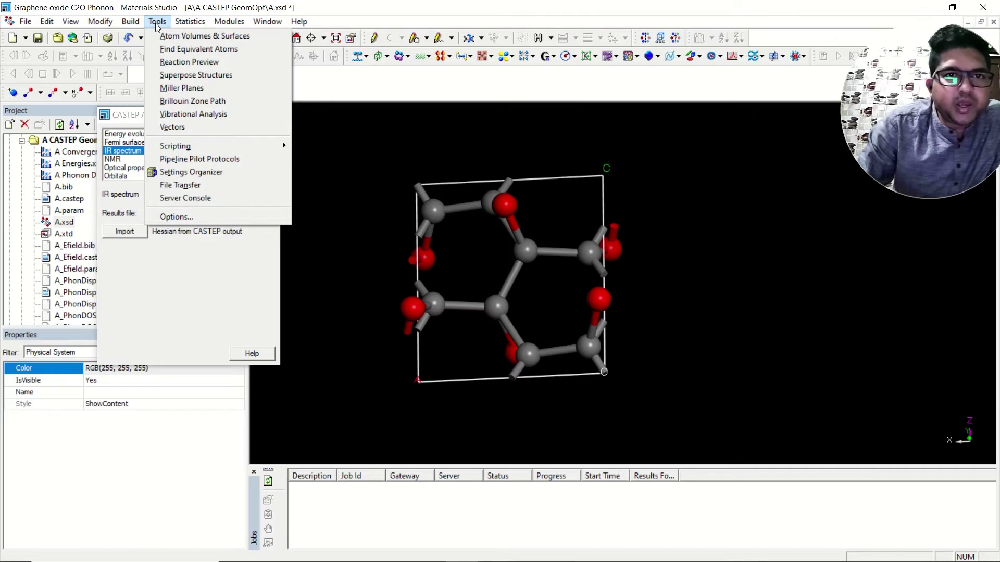
{"action": "left_click", "coordinate": [185, 115]}
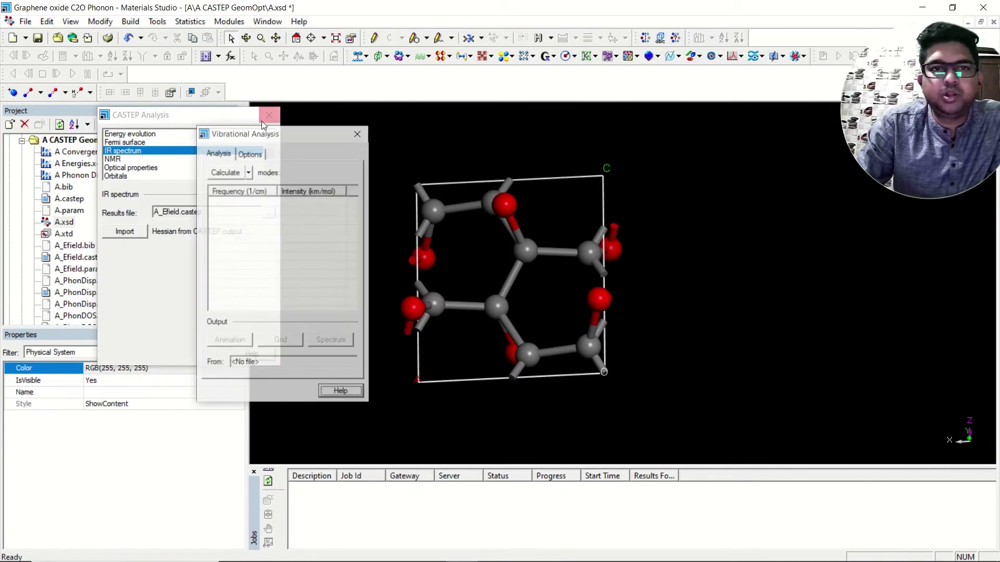
{"action": "left_click_drag", "start_coordinate": [296, 137], "coordinate": [384, 93]}
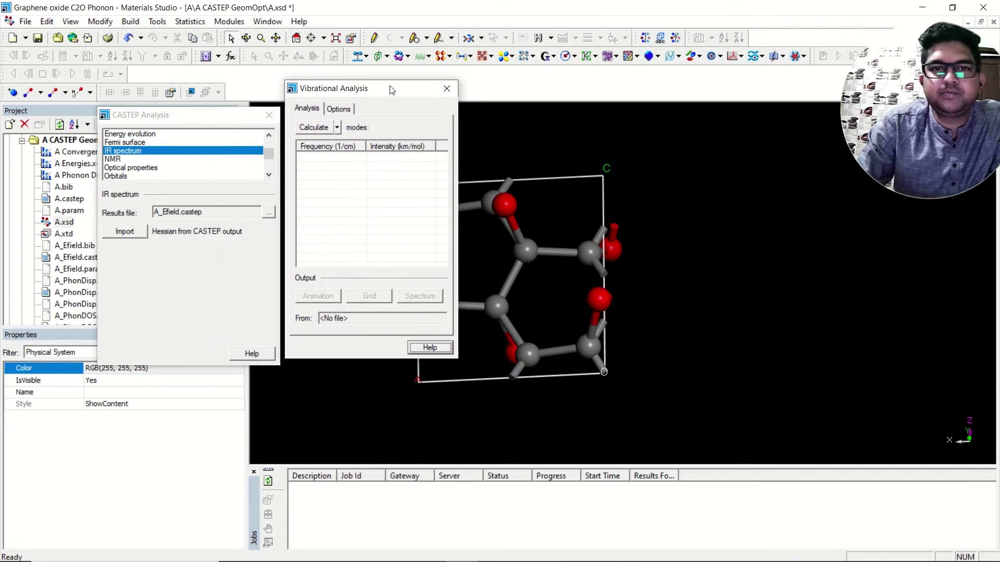
{"action": "left_click", "coordinate": [314, 129]}
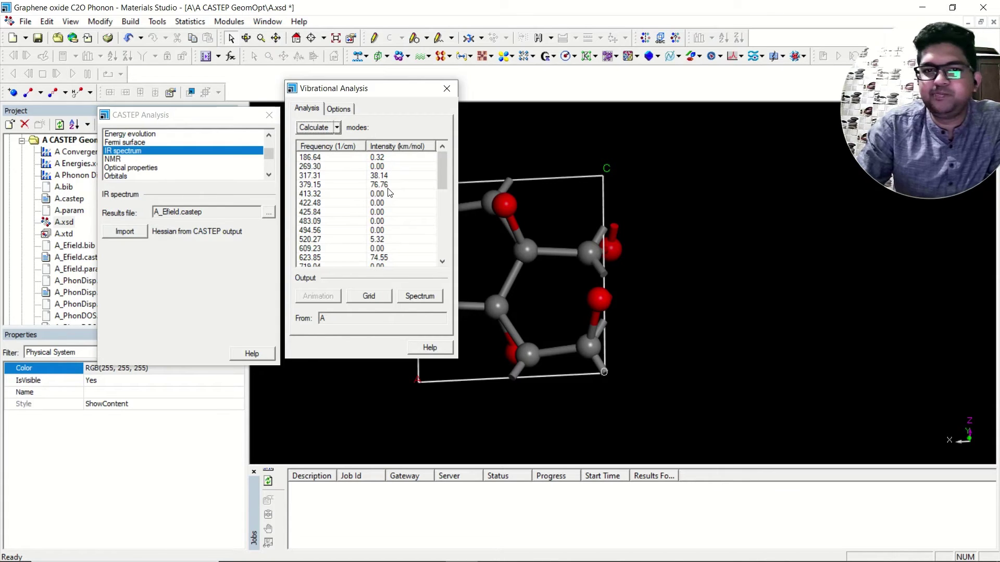
{"action": "left_click", "coordinate": [419, 296]}
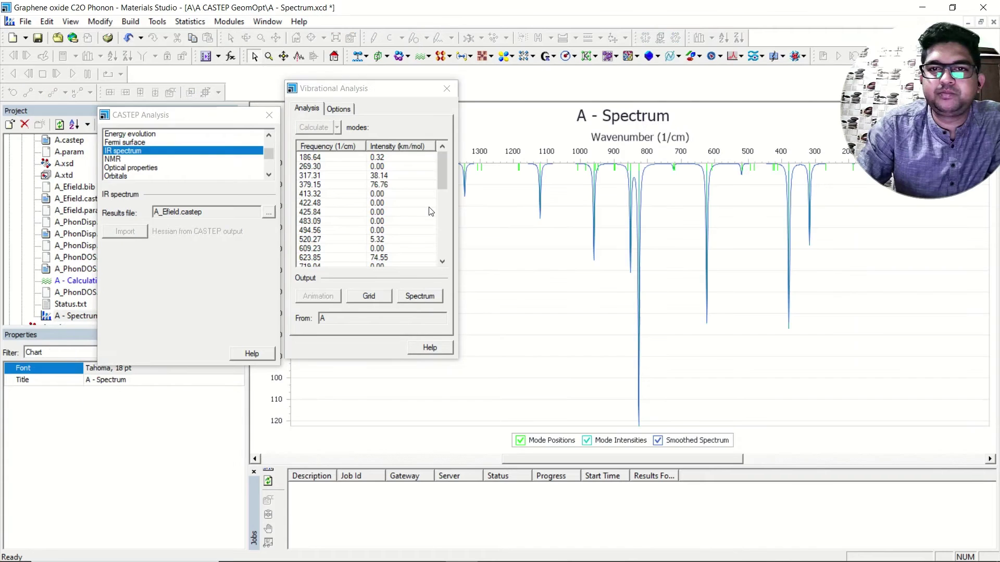
Close the spectrum chart without saving it and set the spectrum graph quality to Ultra-fine in the Vibrational Analysis options.
{"action": "left_click_drag", "start_coordinate": [404, 94], "coordinate": [187, 100]}
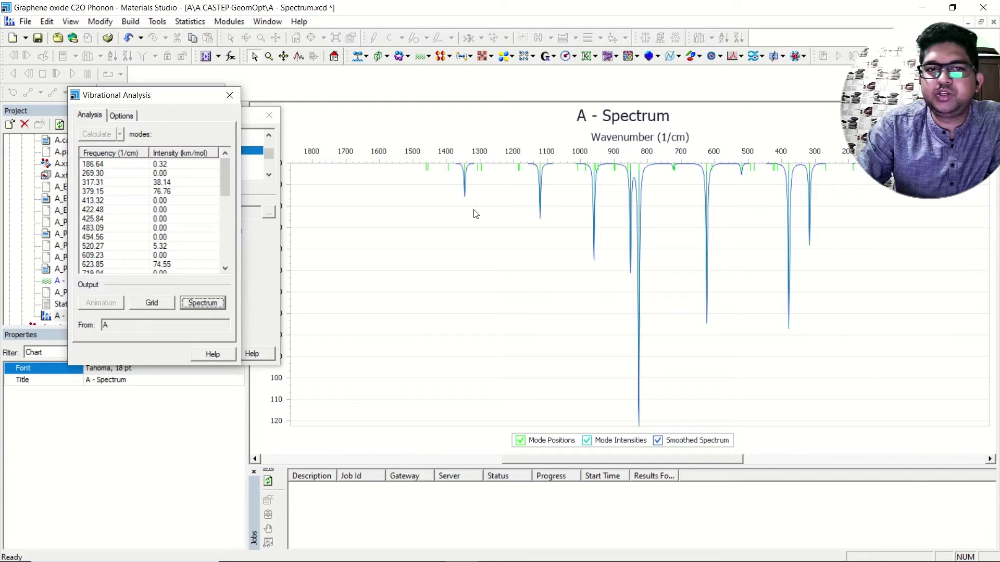
{"action": "left_click", "coordinate": [120, 115]}
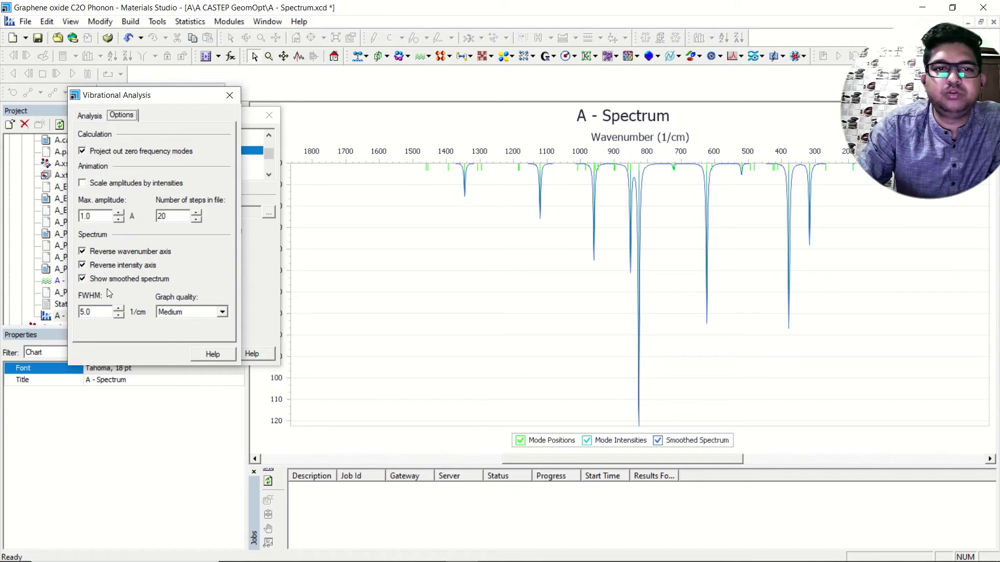
{"action": "left_click", "coordinate": [222, 312]}
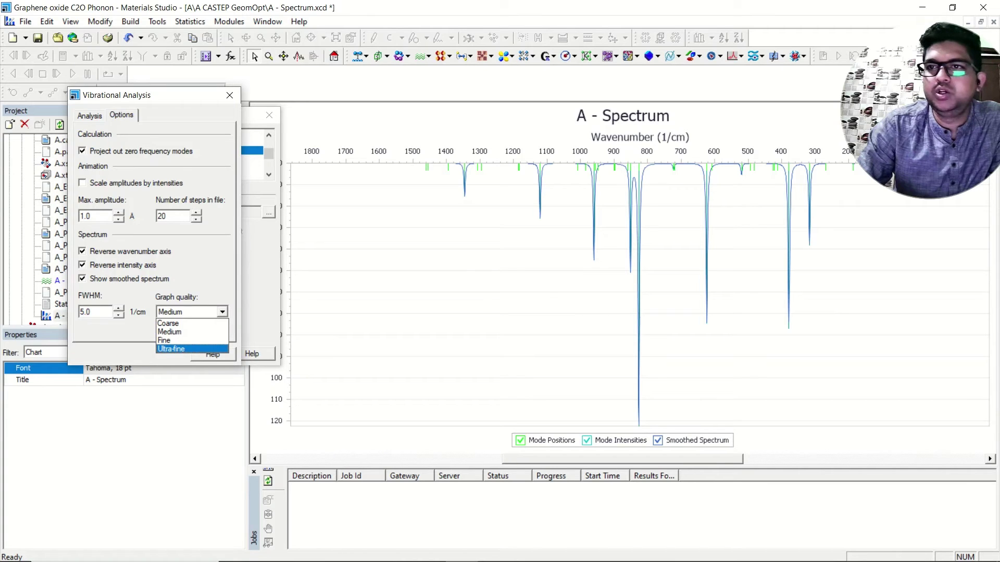
{"action": "left_click", "coordinate": [993, 23]}
{"action": "left_click", "coordinate": [993, 23]}
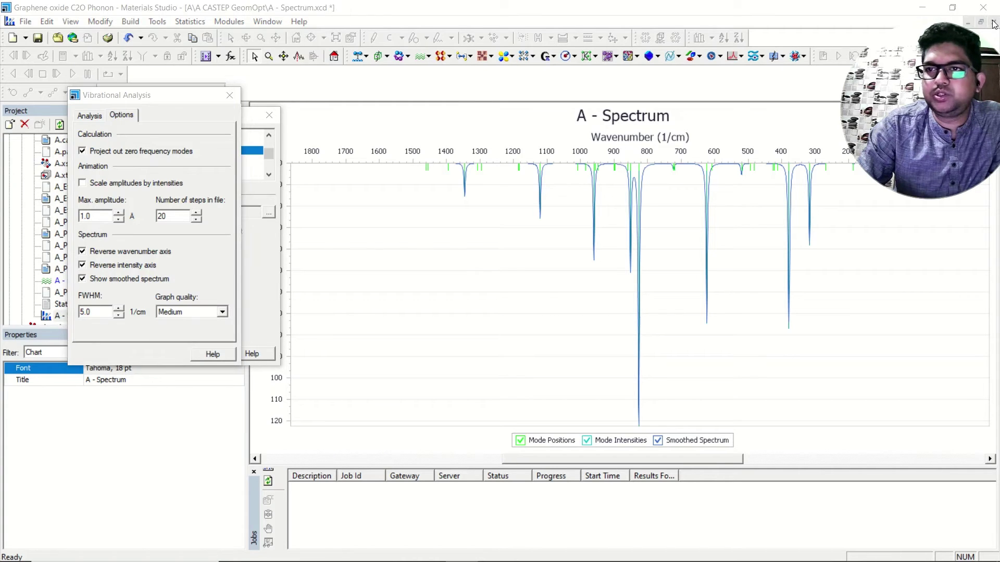
{"action": "left_click", "coordinate": [506, 306]}
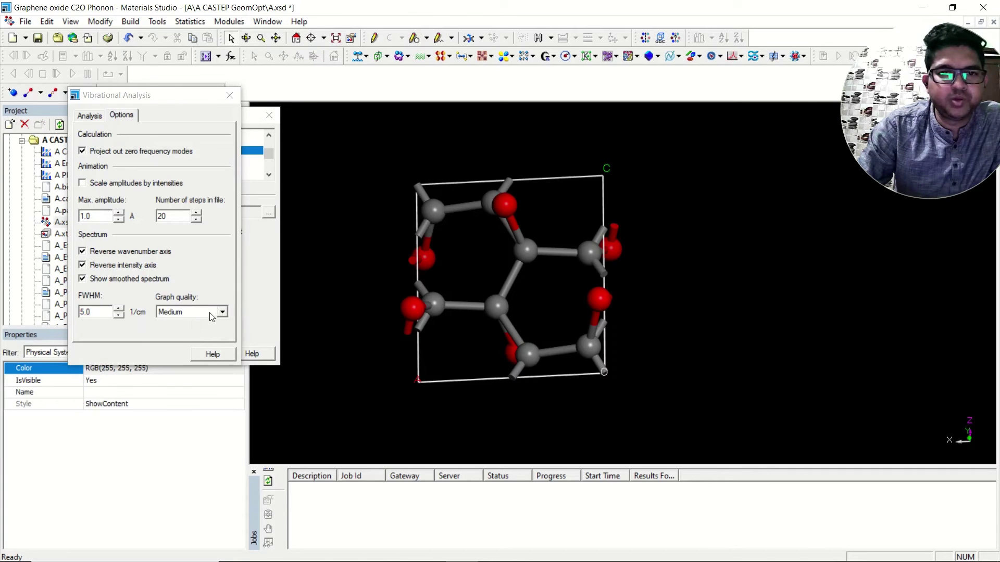
{"action": "left_click", "coordinate": [212, 312]}
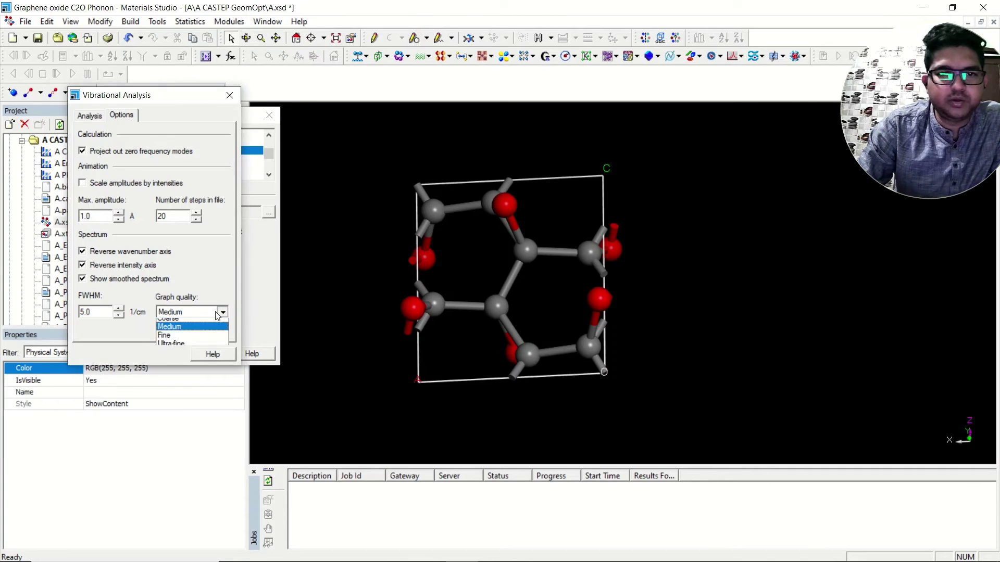
{"action": "left_click", "coordinate": [175, 348]}
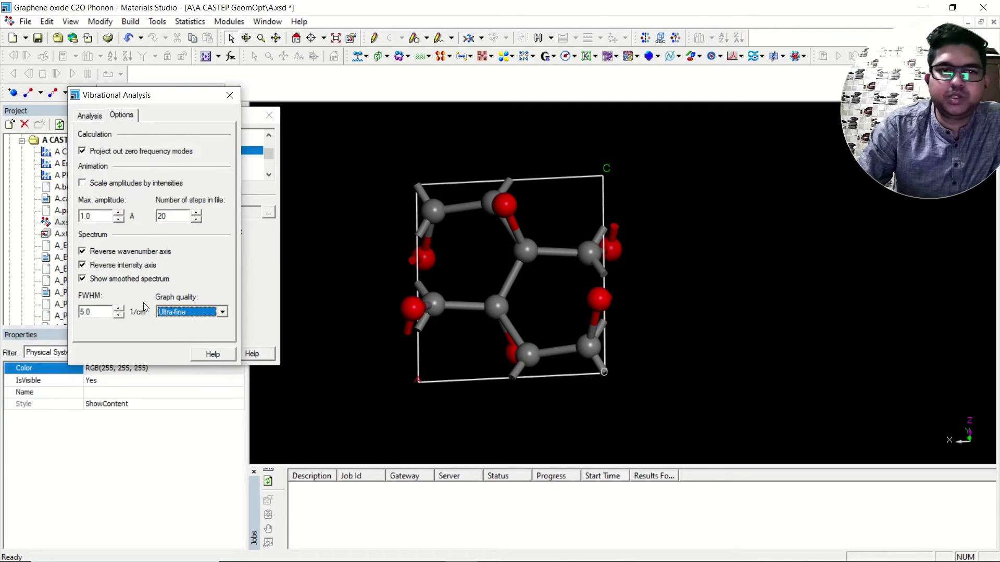
Reopen Vibrational Analysis for the structure, calculate the modes again and plot a new spectrum.
{"action": "left_click", "coordinate": [229, 95]}
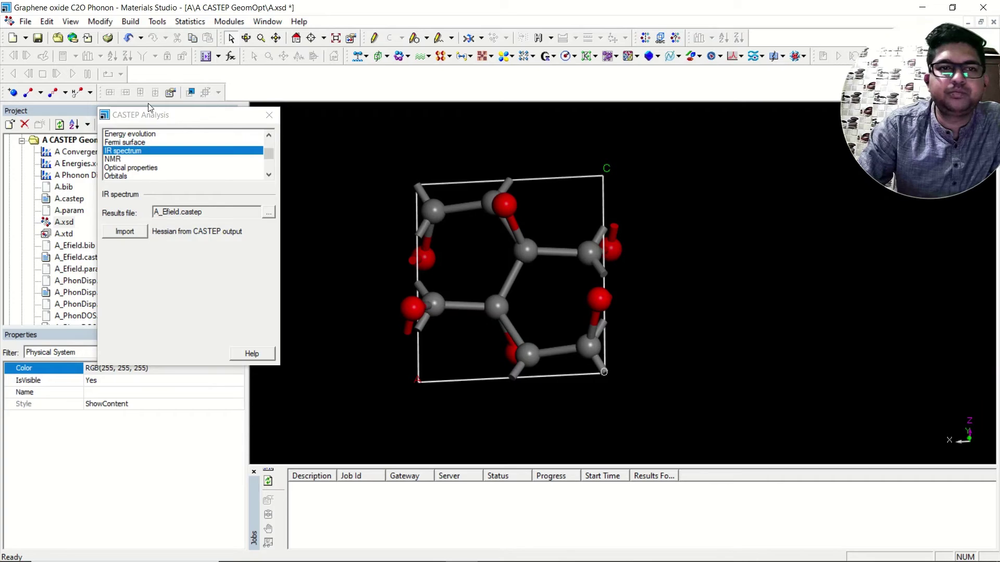
{"action": "left_click", "coordinate": [158, 21]}
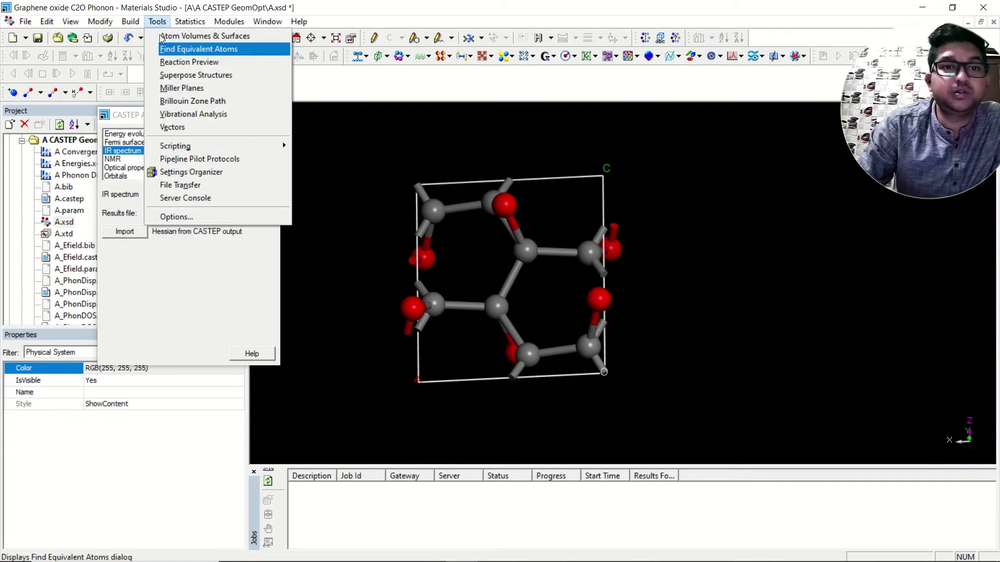
{"action": "left_click", "coordinate": [189, 111]}
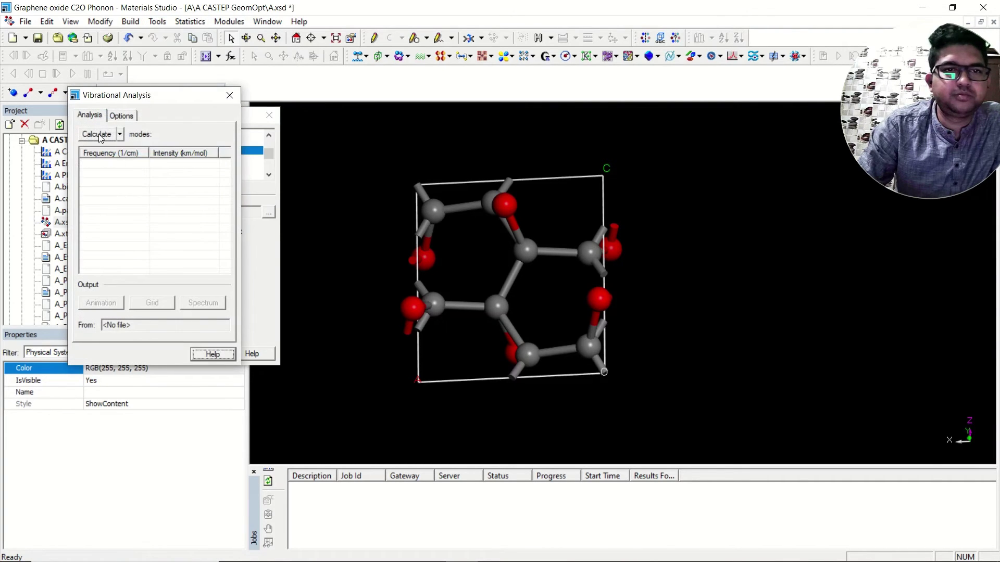
{"action": "left_click", "coordinate": [97, 134]}
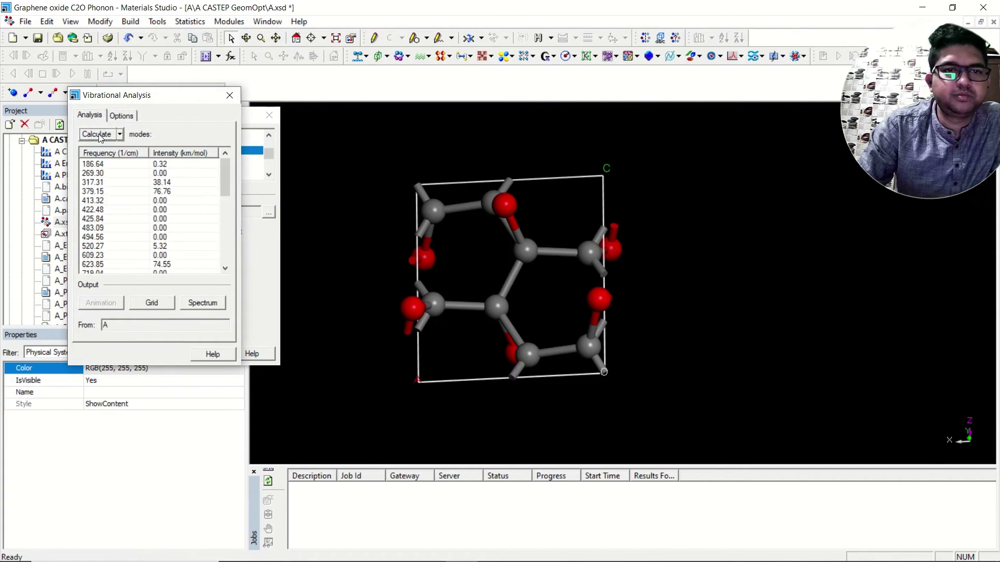
{"action": "left_click", "coordinate": [197, 305]}
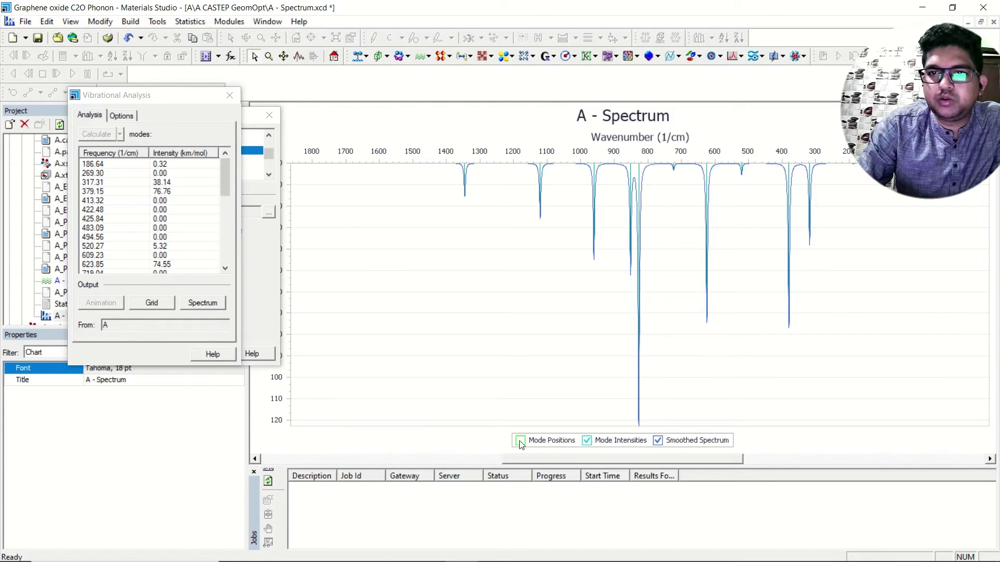
Show only the Smoothed Spectrum by hiding the Mode Positions and Mode Intensities, and copy the chart.
{"action": "left_click", "coordinate": [587, 441]}
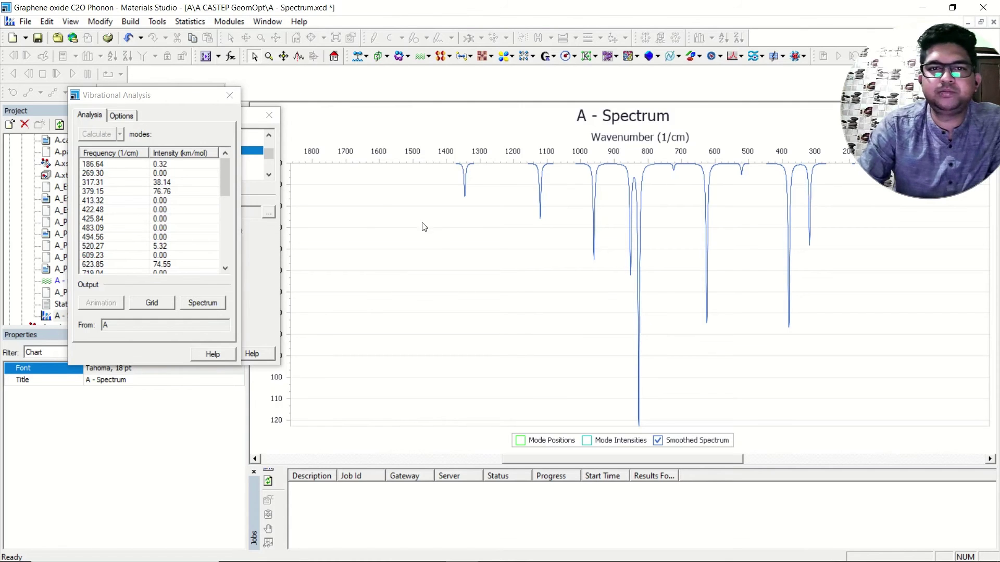
{"action": "right_click", "coordinate": [366, 196]}
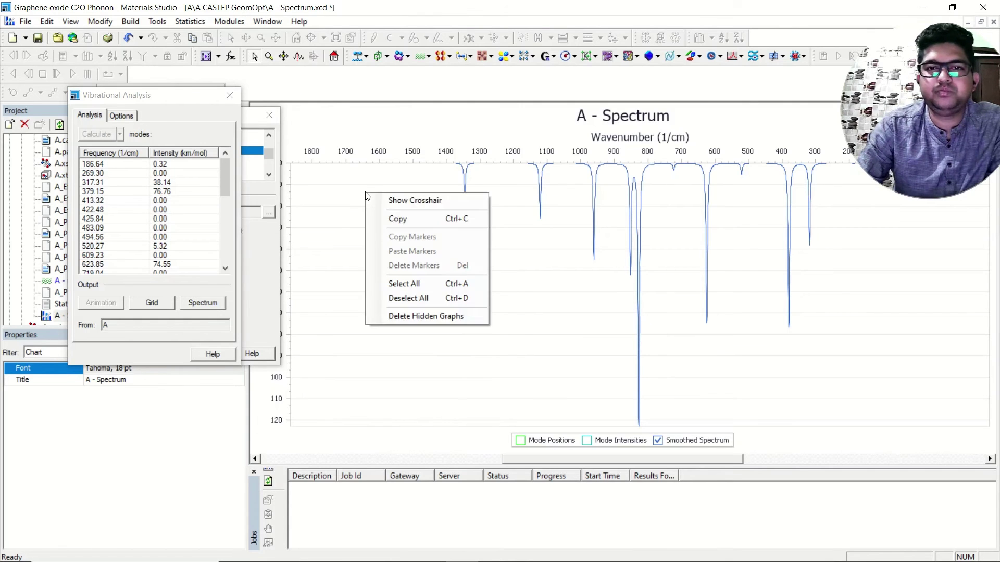
{"action": "left_click", "coordinate": [398, 219]}
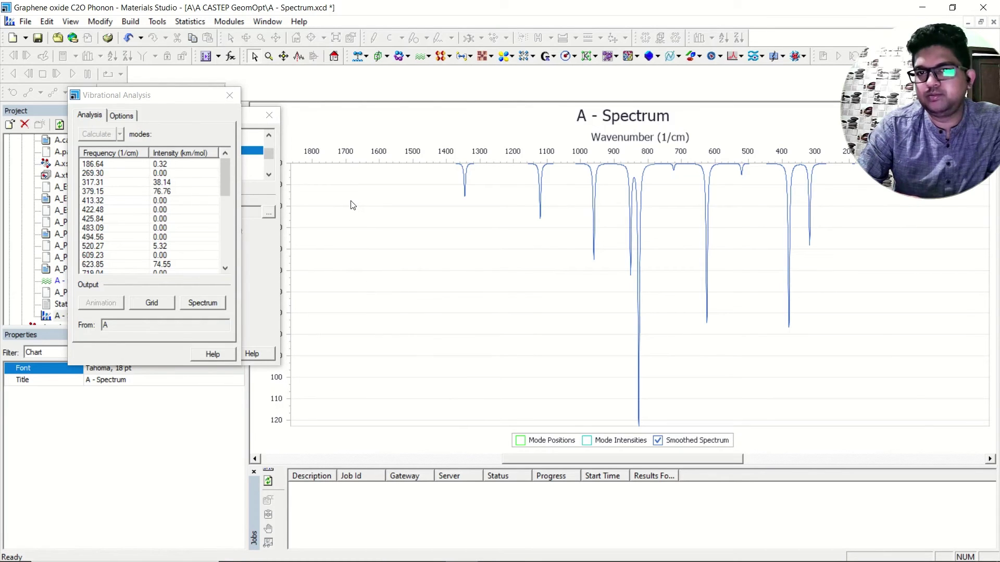
Launch PowerPoint and create a blank presentation.
{"action": "mouse_move", "coordinate": [136, 538]}
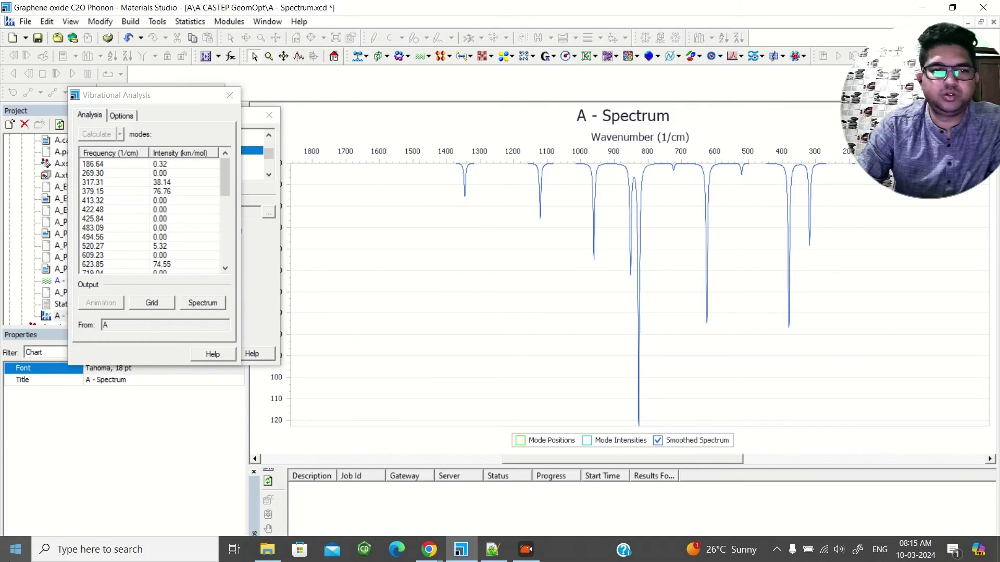
{"action": "left_click", "coordinate": [16, 550]}
{"action": "scroll", "coordinate": [223, 396], "scroll_direction": "down", "scroll_amount": 3}
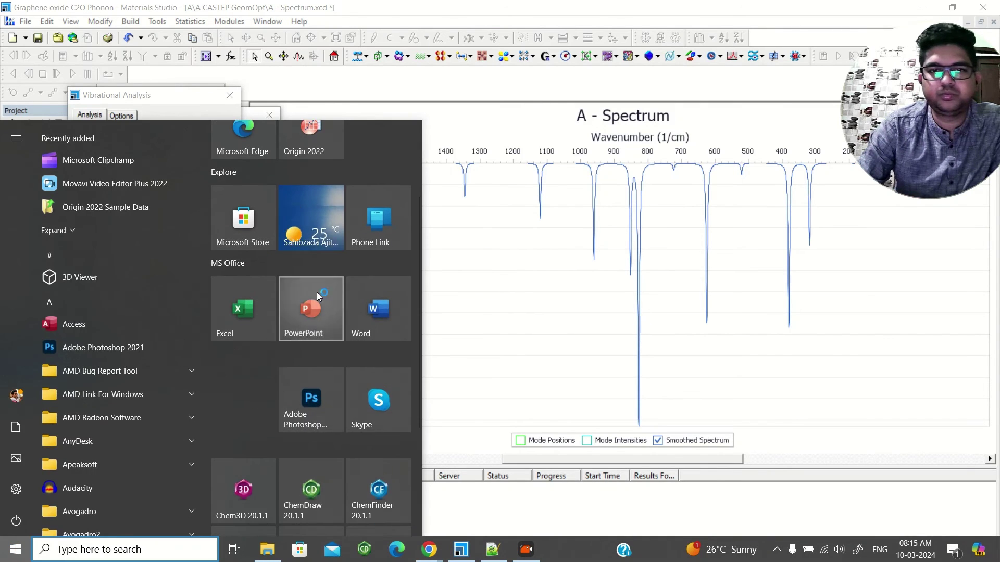
{"action": "left_click", "coordinate": [312, 307]}
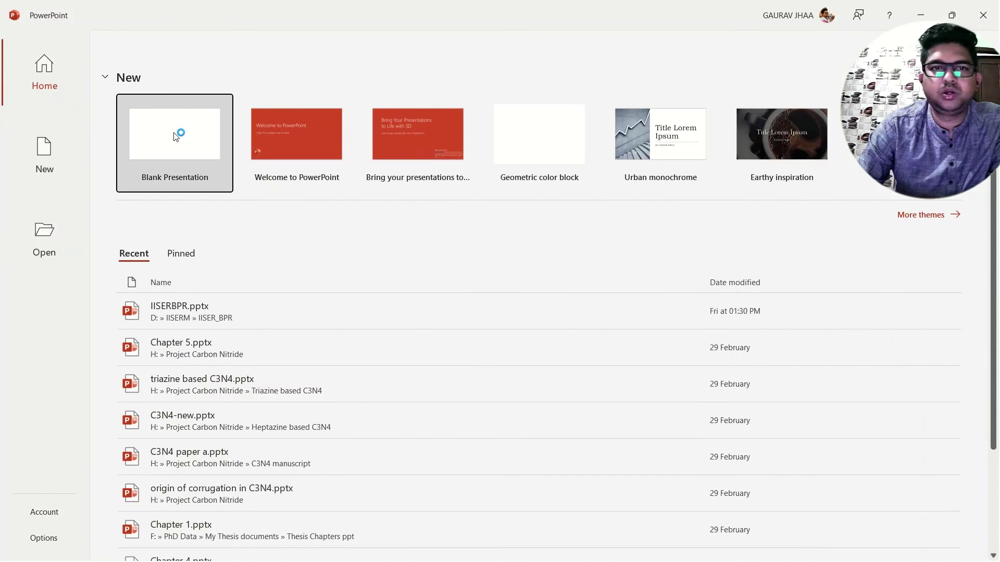
{"action": "left_click", "coordinate": [175, 136]}
Delete the title and subtitle placeholders from the first slide.
{"action": "left_click", "coordinate": [418, 191]}
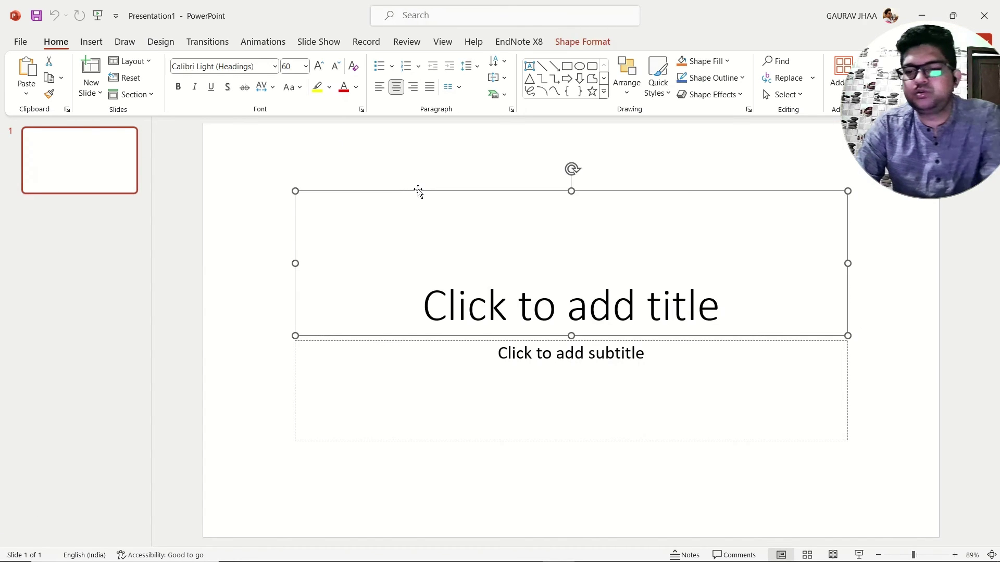
{"action": "key", "text": "Delete"}
{"action": "left_click", "coordinate": [451, 341]}
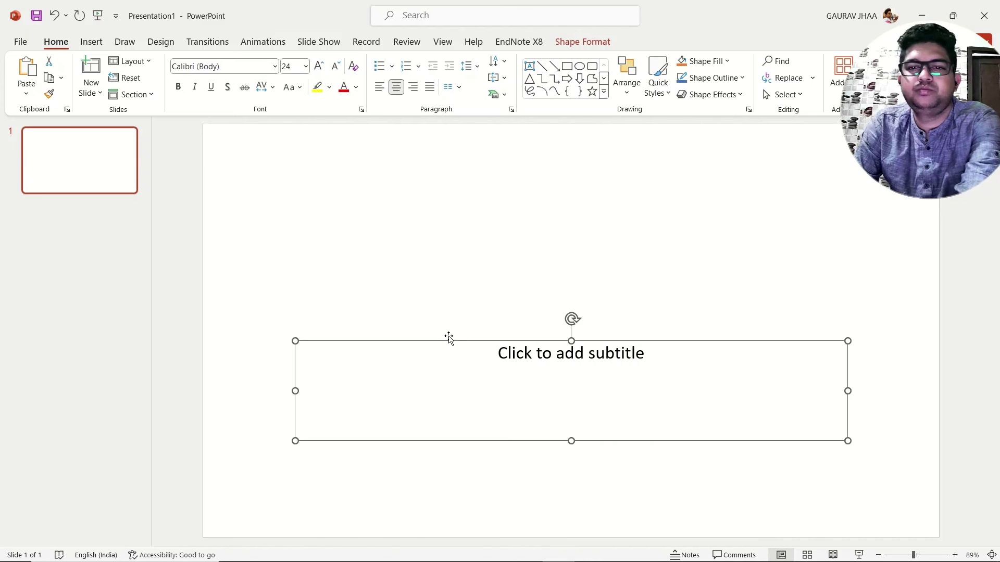
{"action": "key", "text": "Delete"}
Try to paste the copied spectrum chart onto the blank slide as text only.
{"action": "right_click", "coordinate": [380, 238]}
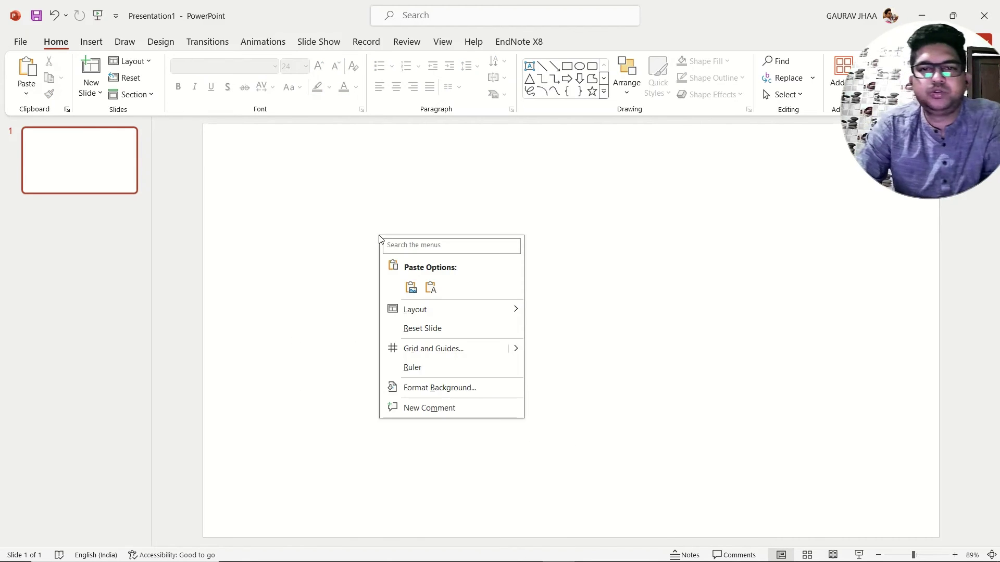
{"action": "left_click", "coordinate": [430, 291]}
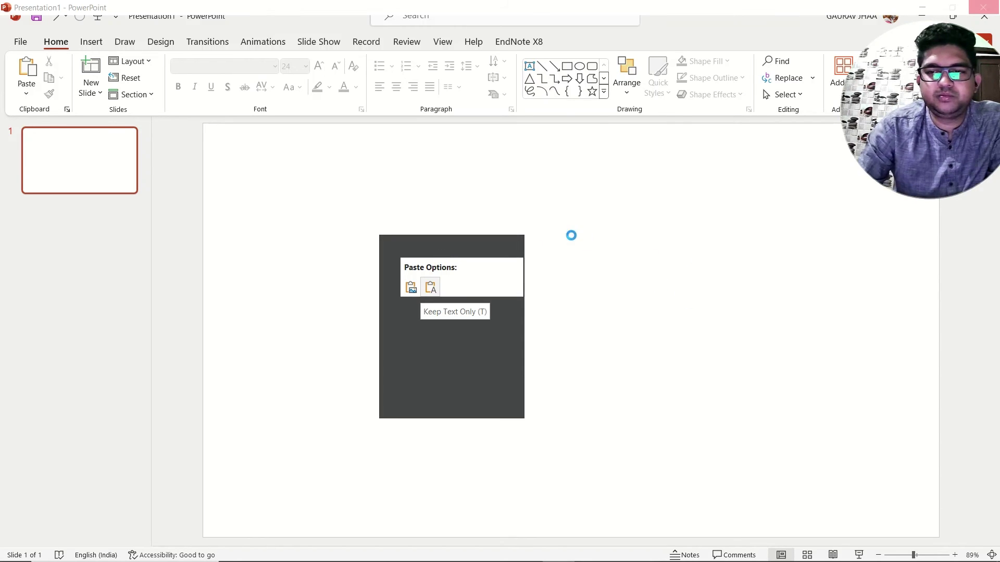
{"action": "key", "text": "alt+Tab"}
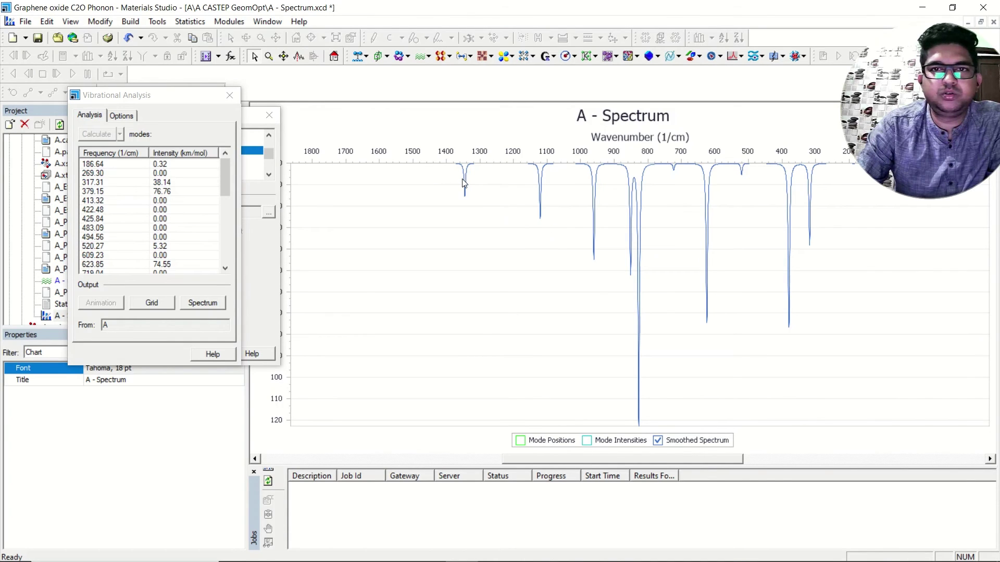
{"action": "left_click", "coordinate": [557, 557]}
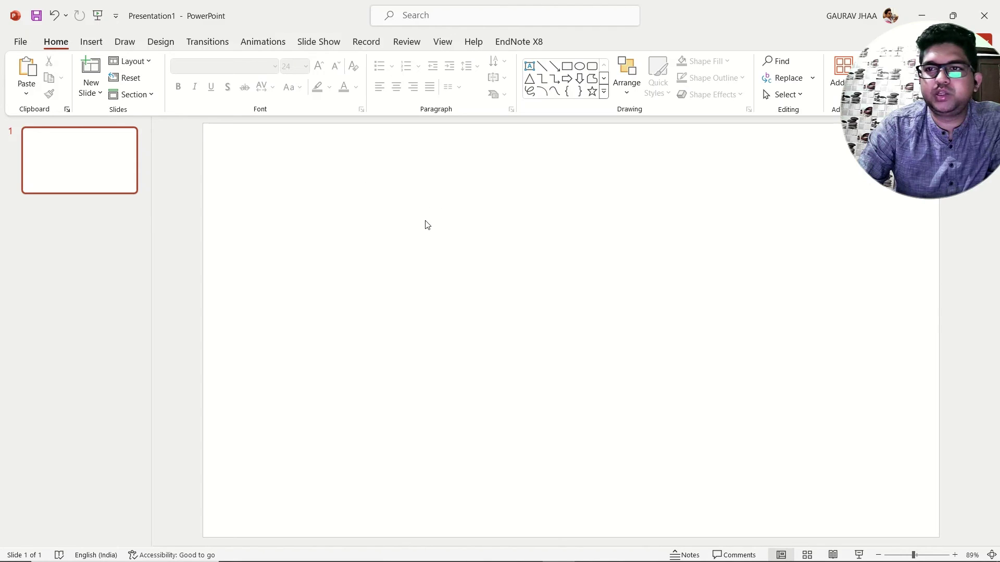
Paste the copied A - Spectrum chart onto the blank slide as a picture and delete it again.
{"action": "right_click", "coordinate": [455, 223]}
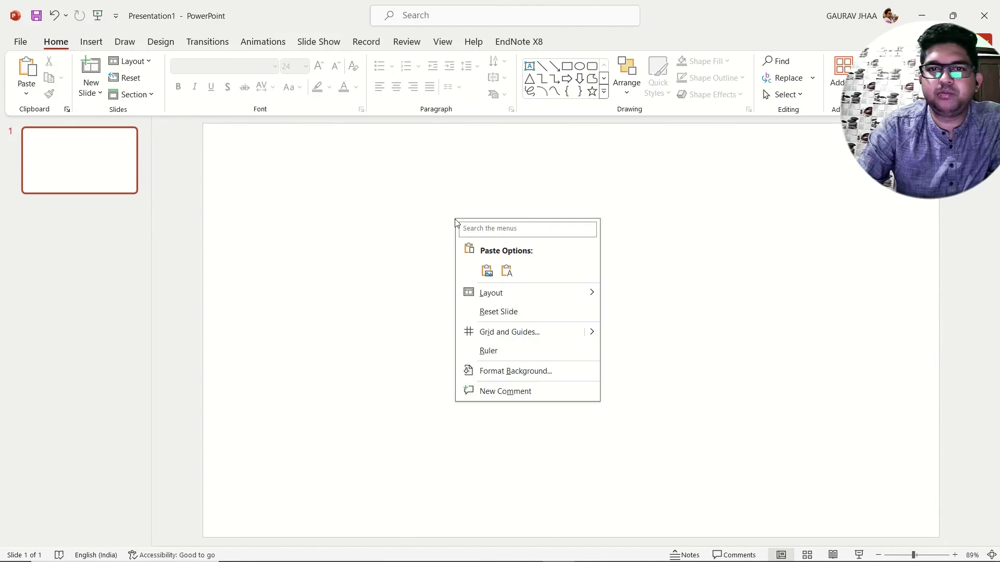
{"action": "left_click", "coordinate": [487, 272]}
{"action": "left_click_drag", "start_coordinate": [486, 270], "coordinate": [457, 245]}
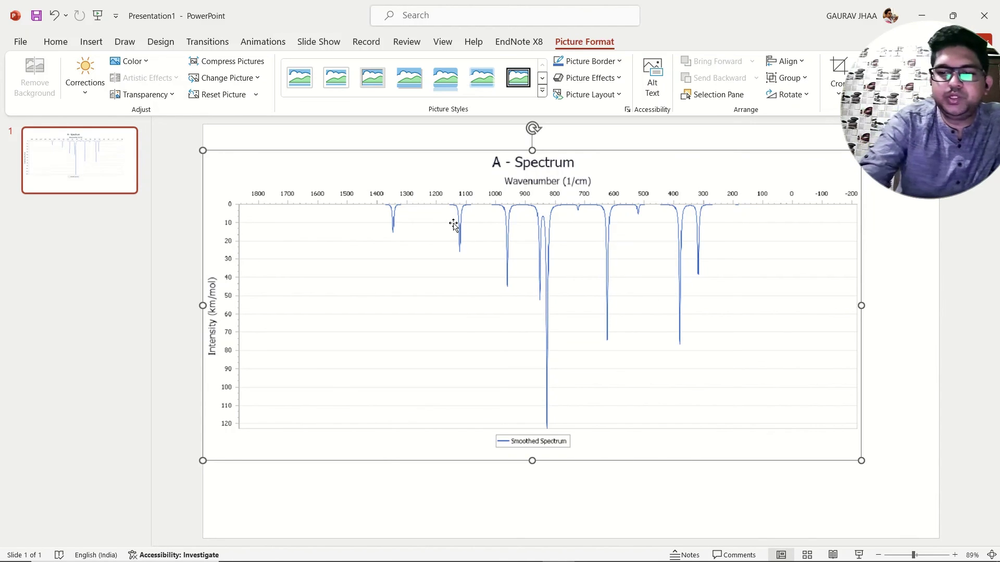
{"action": "key", "text": "Delete"}
Switch to Materials Studio, select Comma-separated Files (*.csv) as the export format for the A - Spectrum chart, and cancel the export.
{"action": "mouse_move", "coordinate": [396, 559]}
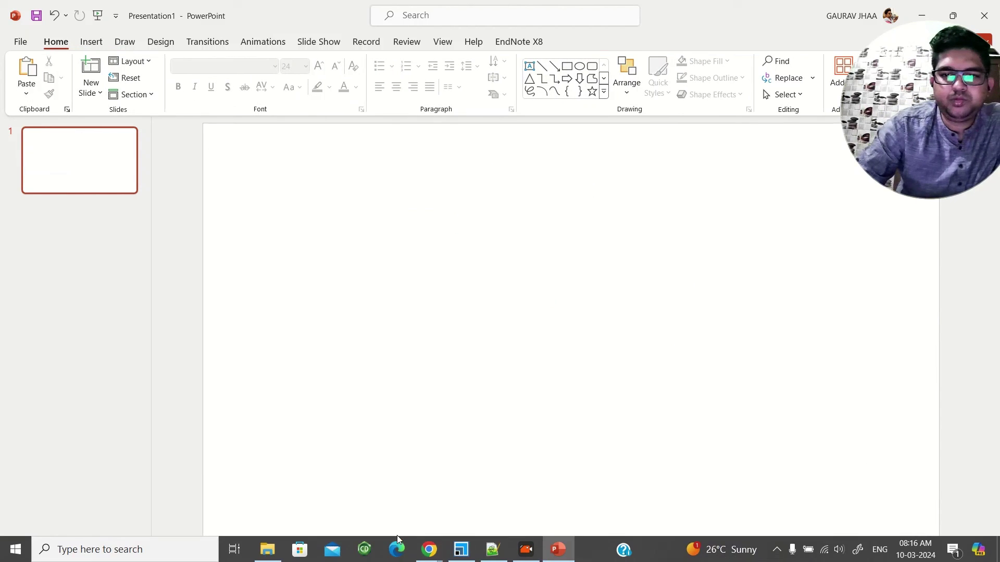
{"action": "left_click", "coordinate": [485, 554]}
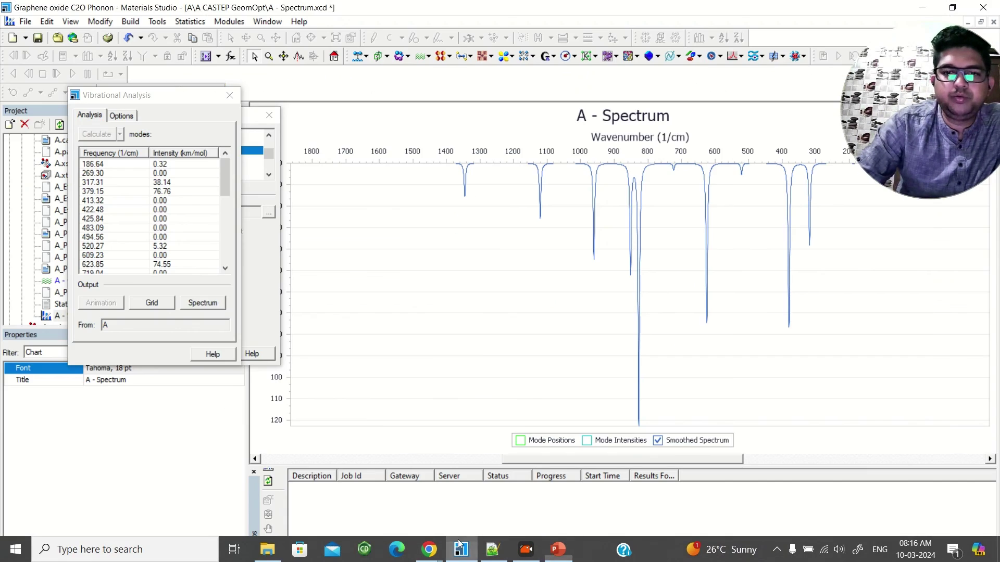
{"action": "left_click", "coordinate": [25, 20]}
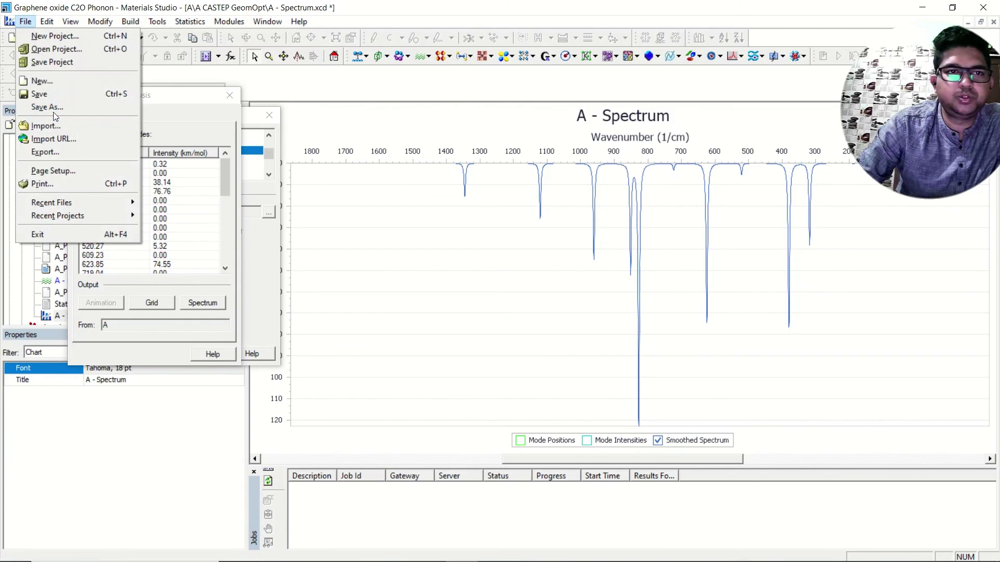
{"action": "left_click", "coordinate": [63, 152]}
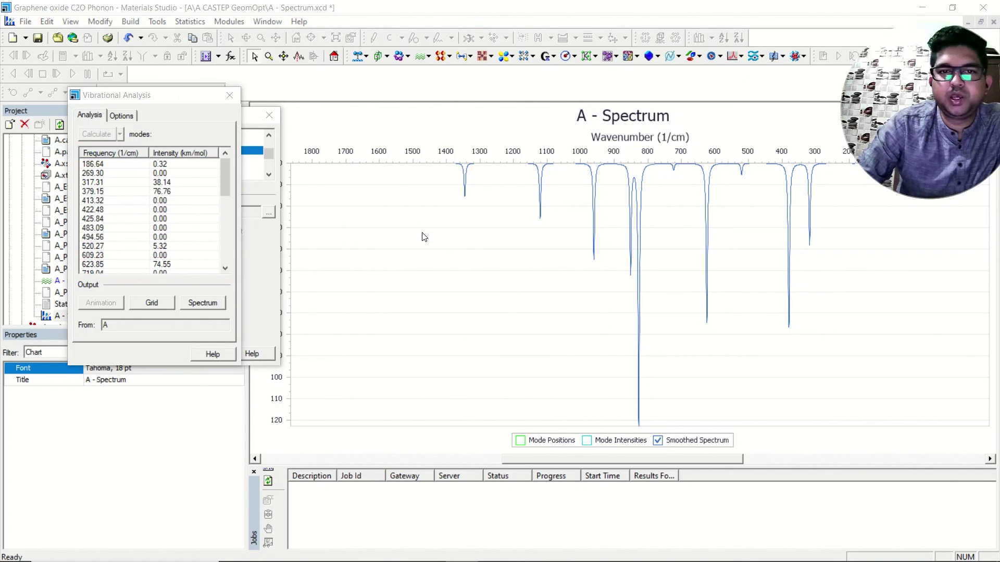
{"action": "left_click", "coordinate": [442, 376]}
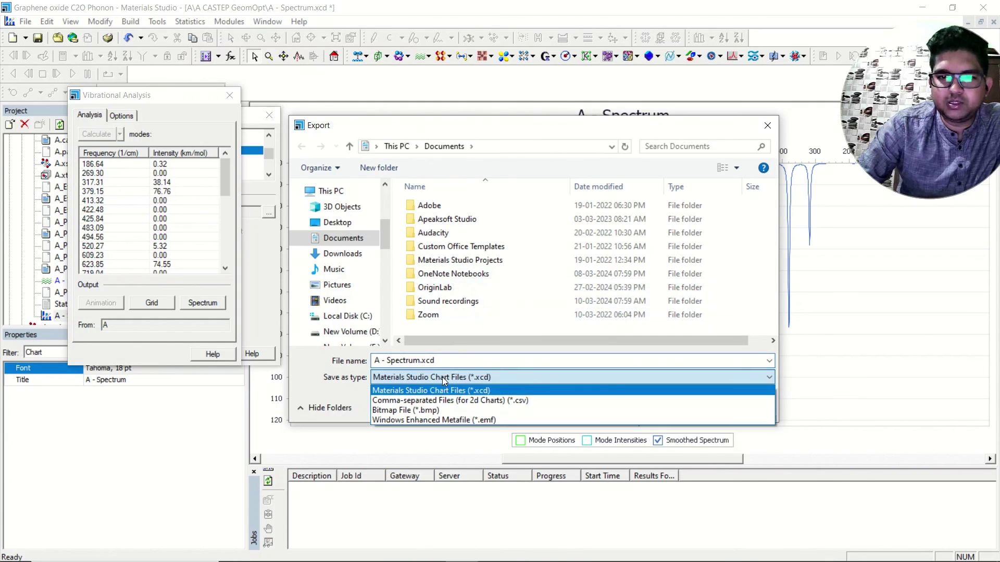
{"action": "left_click", "coordinate": [483, 401]}
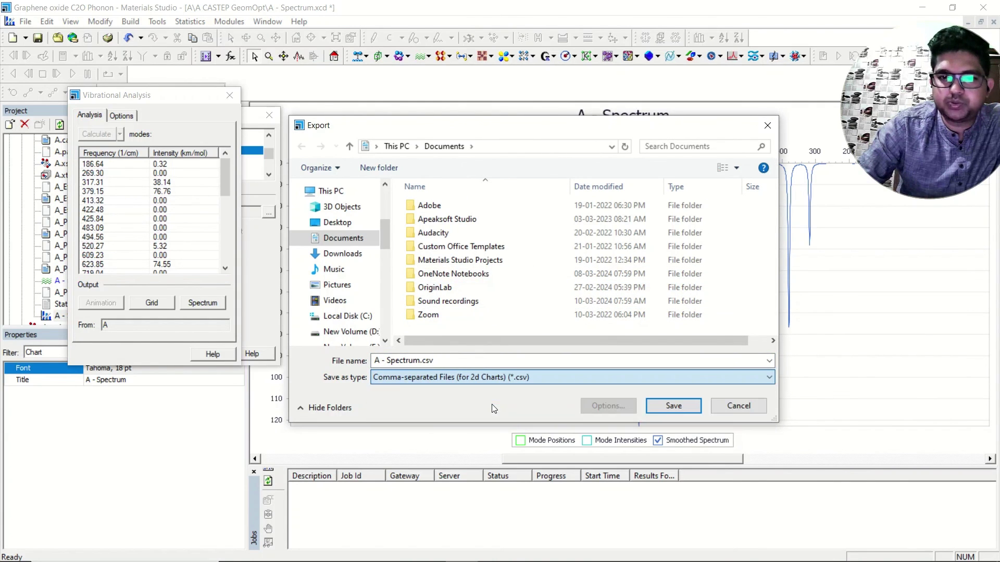
{"action": "left_click", "coordinate": [496, 376]}
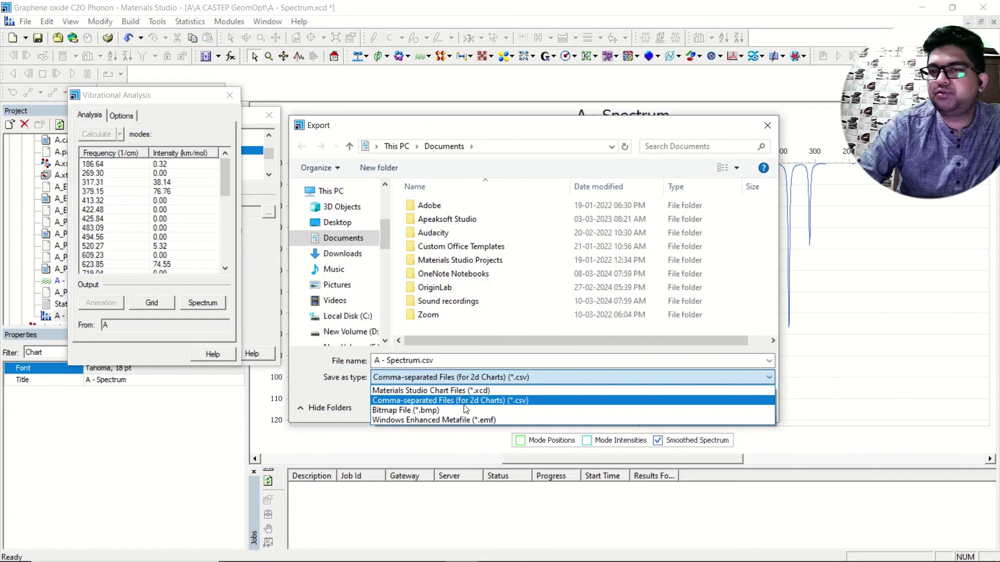
{"action": "left_click", "coordinate": [464, 404]}
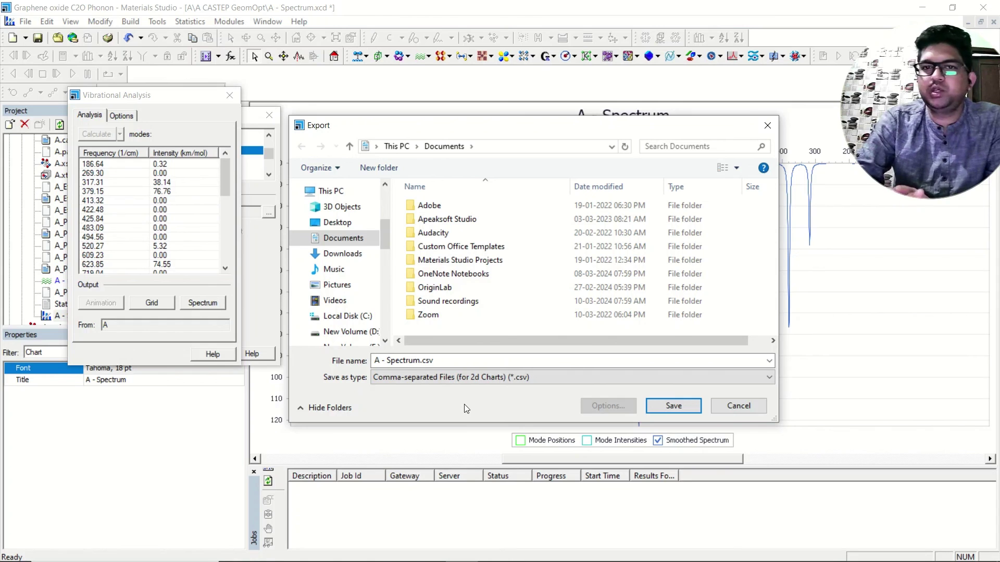
{"action": "left_click", "coordinate": [768, 125]}
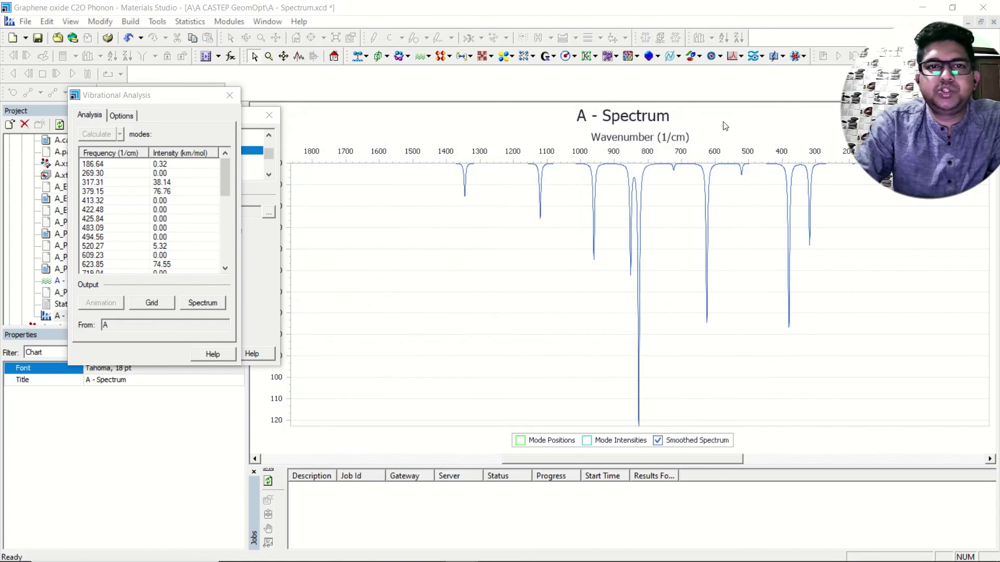